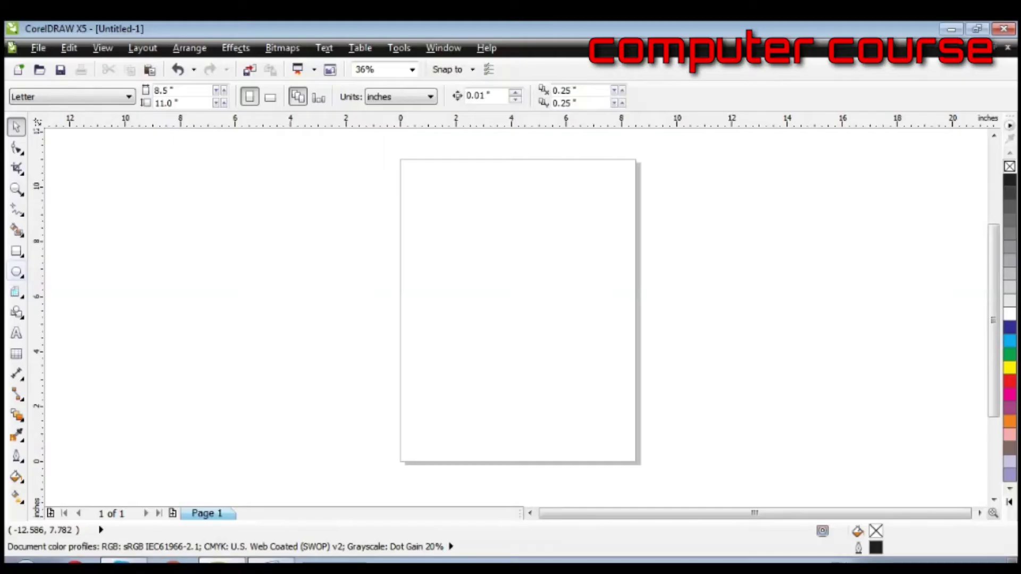
- Draw a circle about 6.95 inches in diameter and place a horizontally offset copy so the two circles overlap
click(16, 272)
mouse_move(306, 221)
mouse_down()
mouse_move(330, 257)
mouse_move(498, 413)
mouse_up()
drag(402, 316, 514, 317)
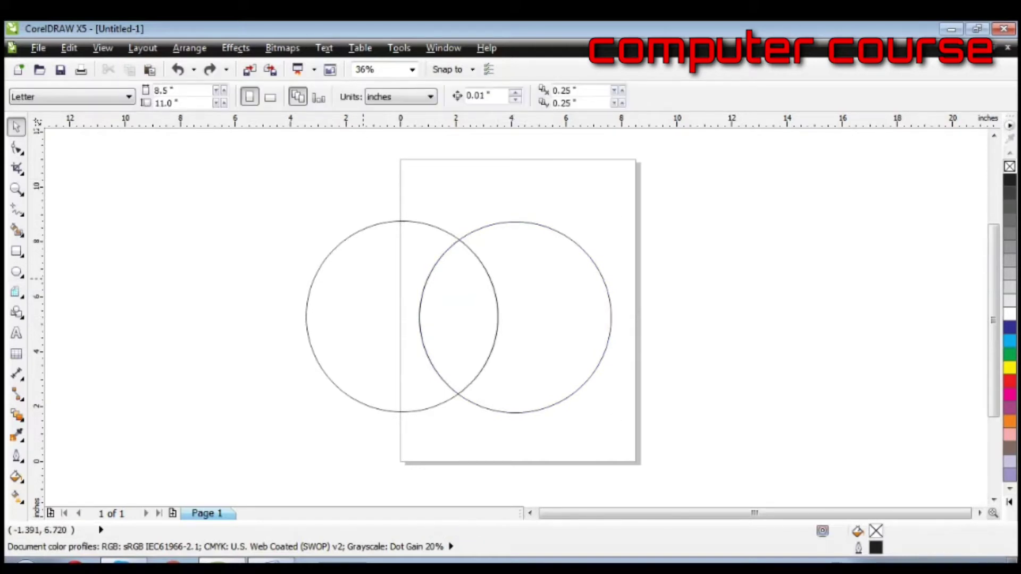
- Delete both overlapping circles, keeping only the leaf shape from their intersection
click(385, 317)
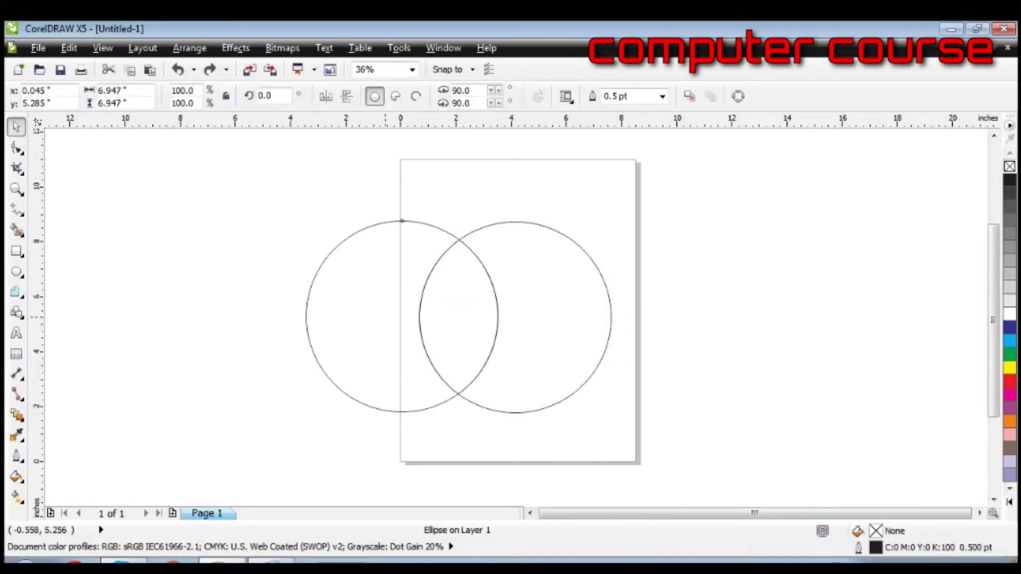
right_click(385, 317)
click(410, 155)
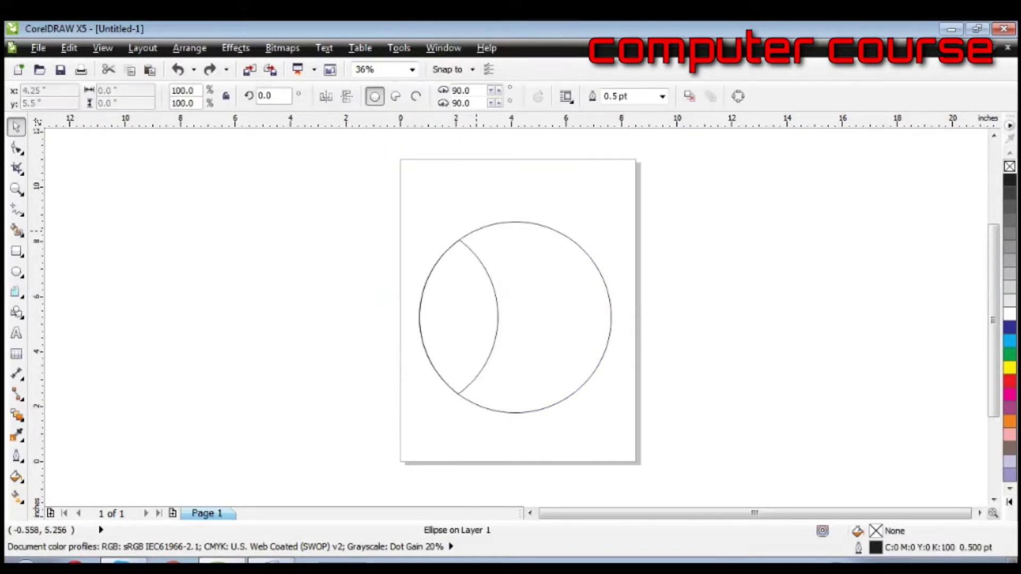
right_click(520, 222)
click(563, 158)
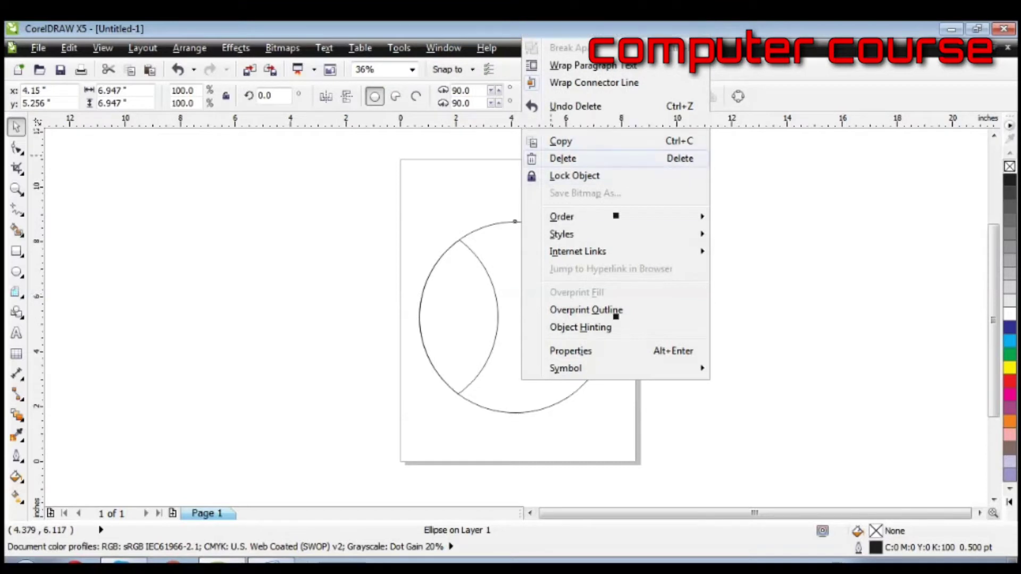
- Stretch the leaf taller and narrow it to about 2.56 inches wide and 6.26 inches high
click(458, 315)
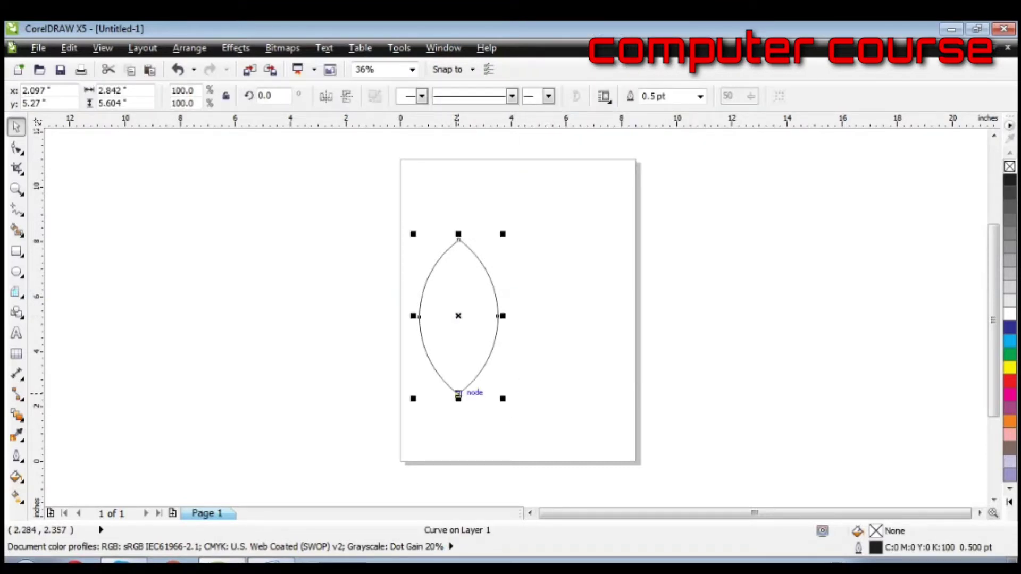
click(460, 237)
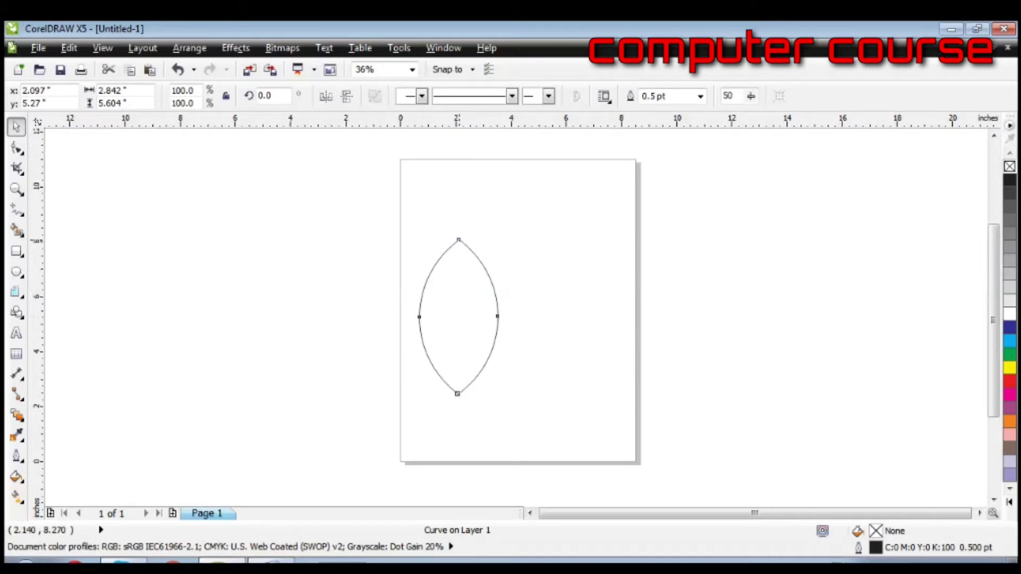
drag(460, 233, 460, 216)
drag(502, 307, 490, 307)
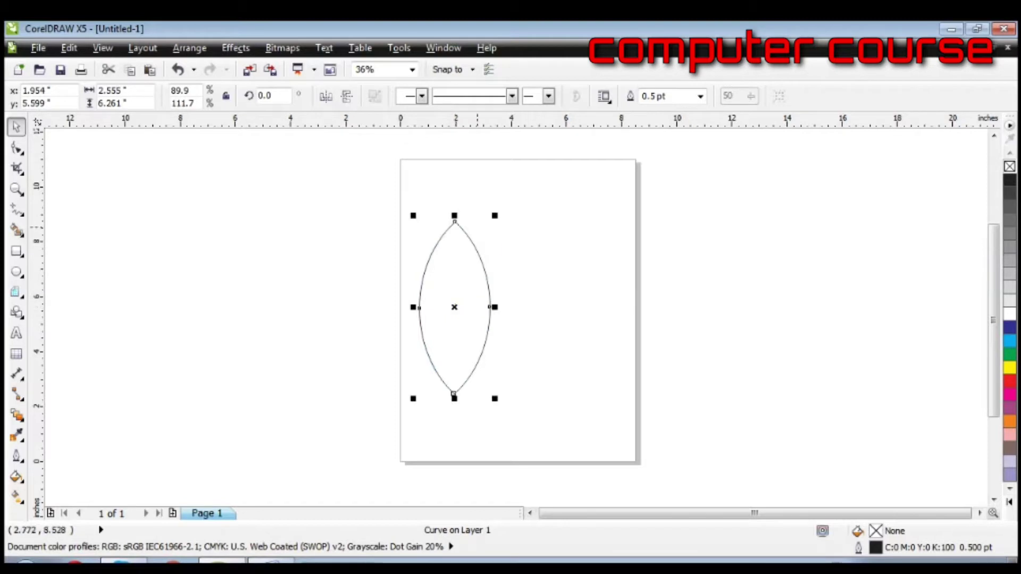
- Create copies of the leaf rotated about 40 degrees each way and arrange them as side petals flanking the upright leaf
click(453, 311)
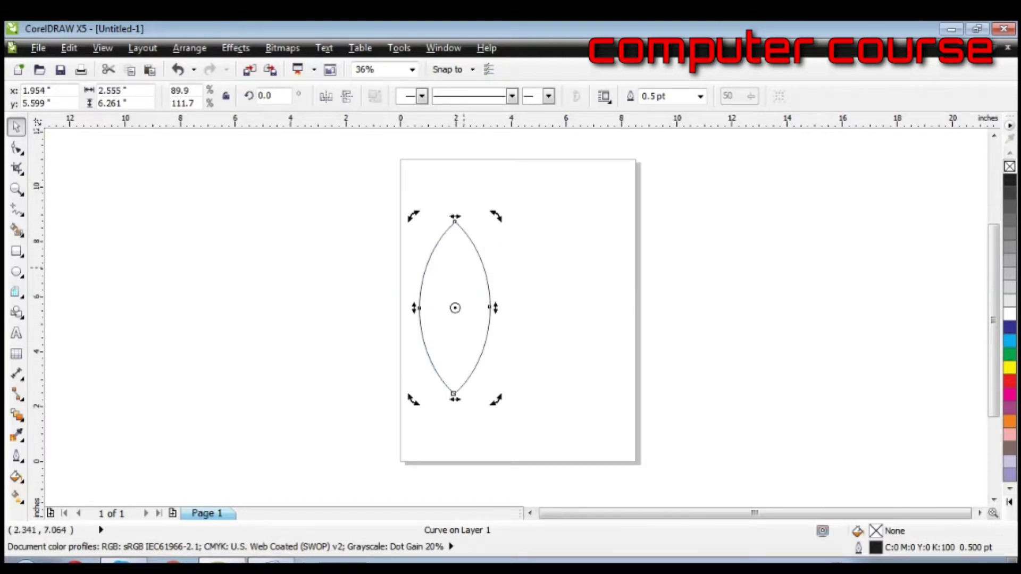
drag(495, 217, 527, 223)
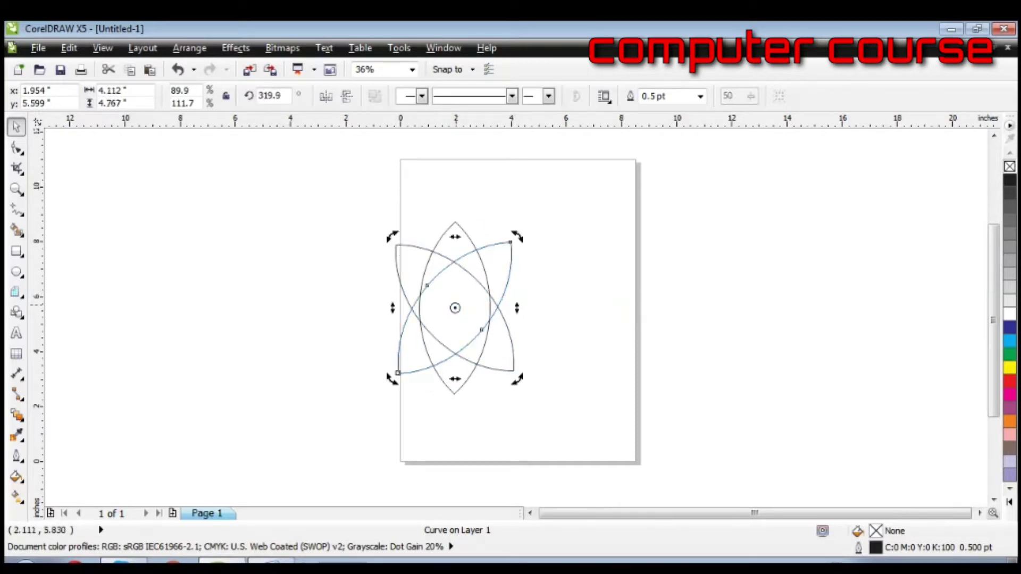
drag(458, 295, 423, 342)
drag(517, 336, 506, 335)
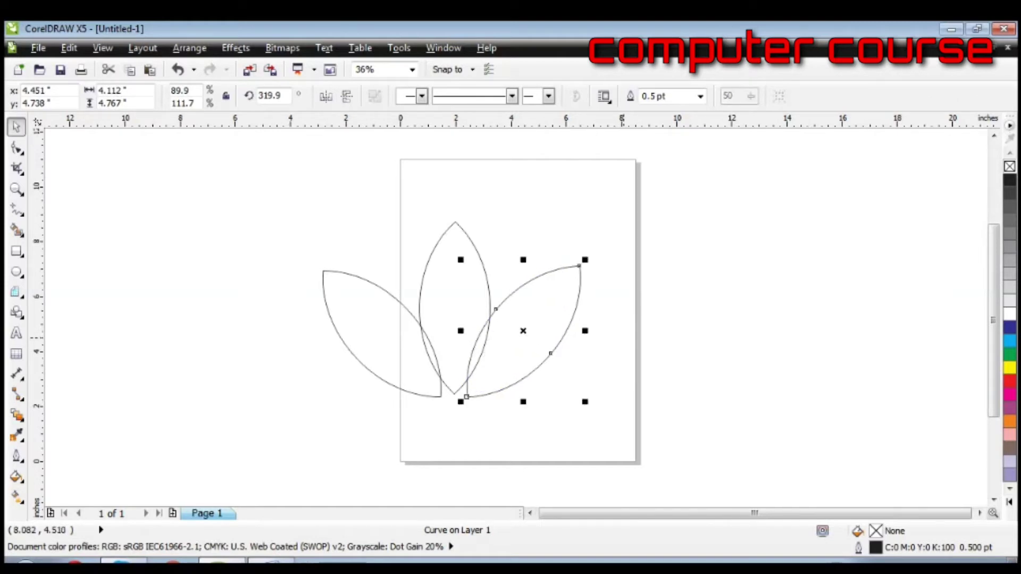
click(617, 335)
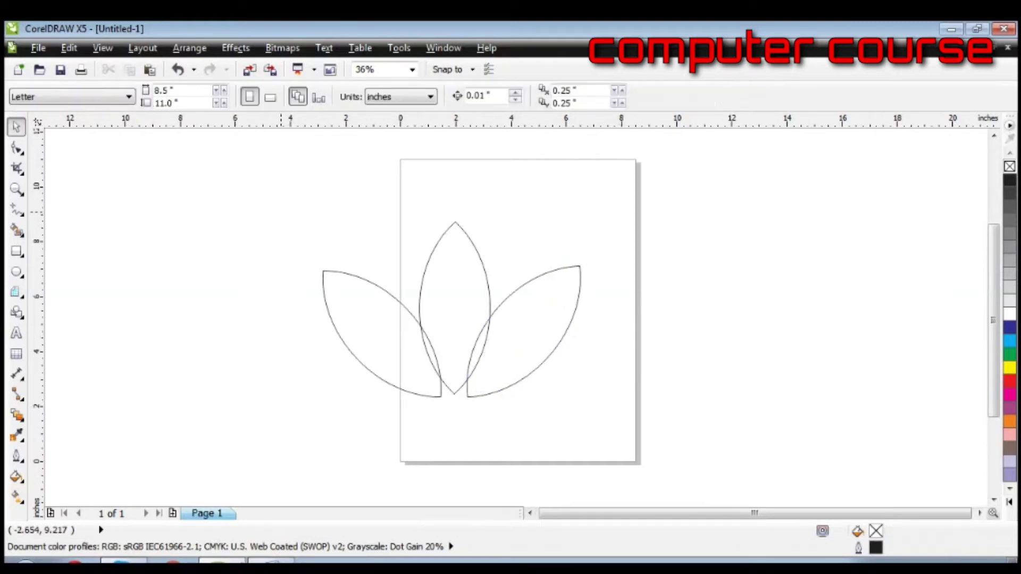
- Fill all three petals with black
drag(271, 218, 612, 424)
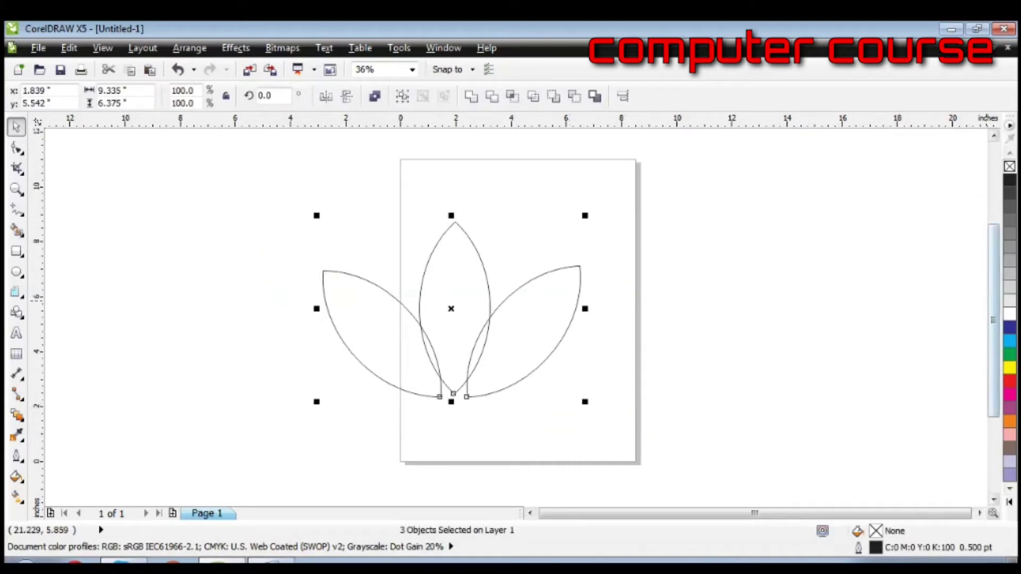
click(1009, 180)
click(761, 248)
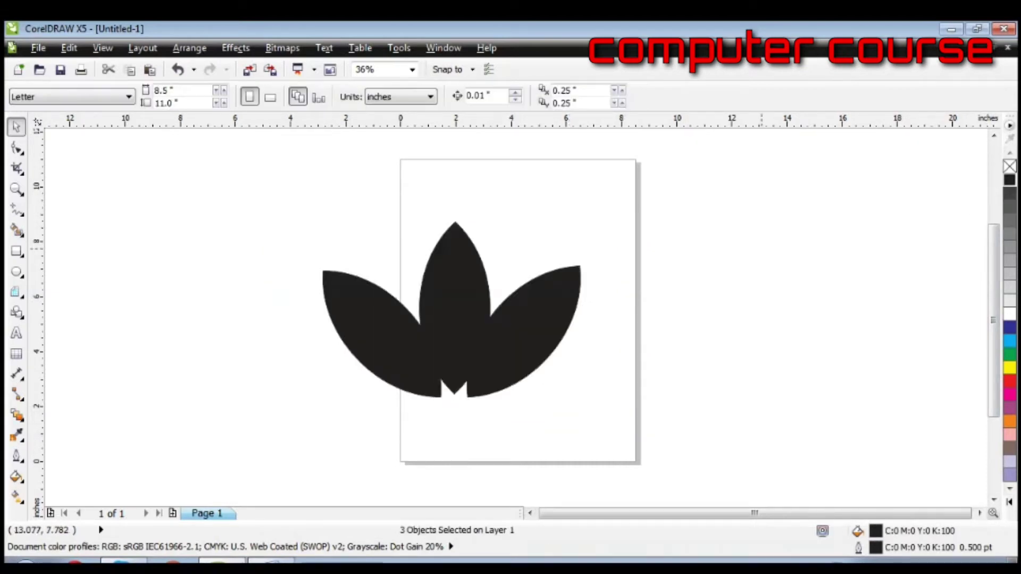
- Draw a thin horizontal rectangle about 11.57 by 0.55 inches across the middle of the three petals
click(16, 252)
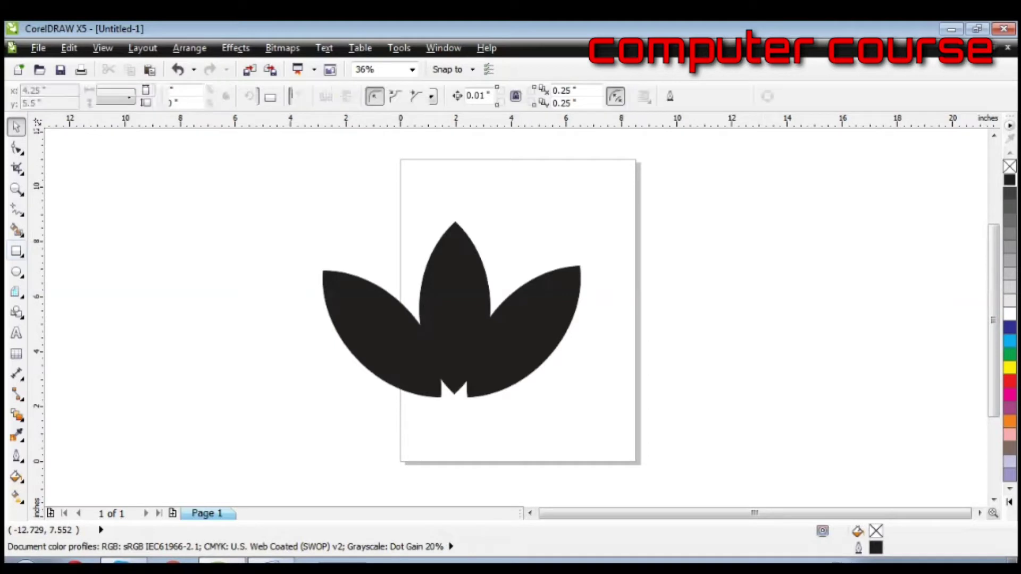
key(F6)
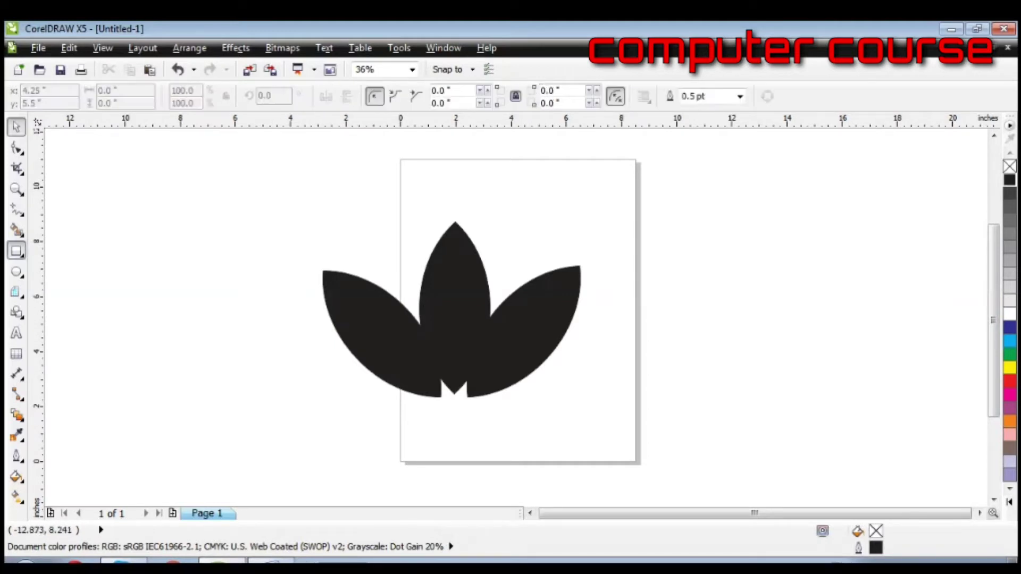
mouse_move(309, 312)
mouse_down()
mouse_move(643, 335)
mouse_move(628, 326)
mouse_up()
drag(226, 272, 226, 272)
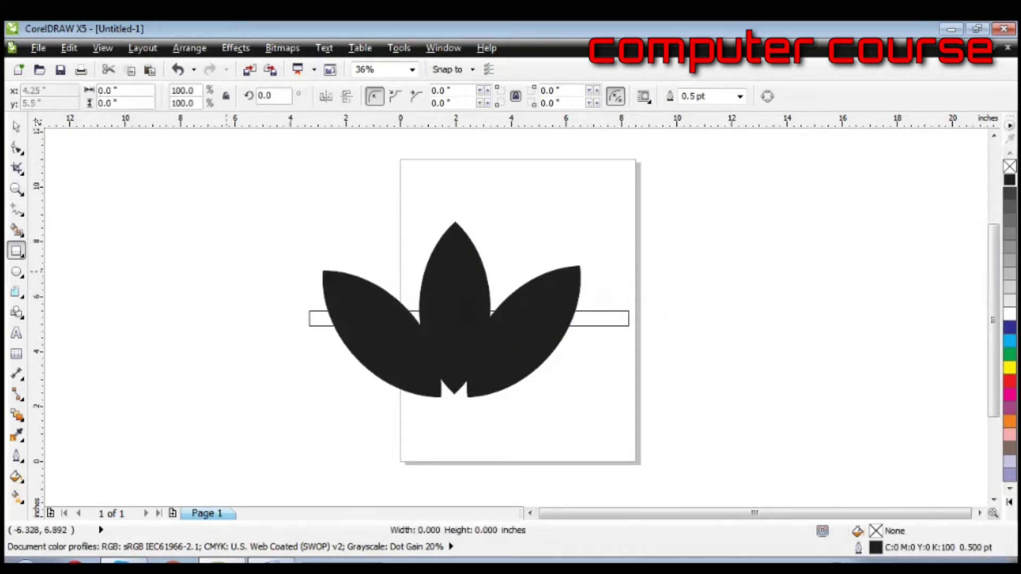
key(space)
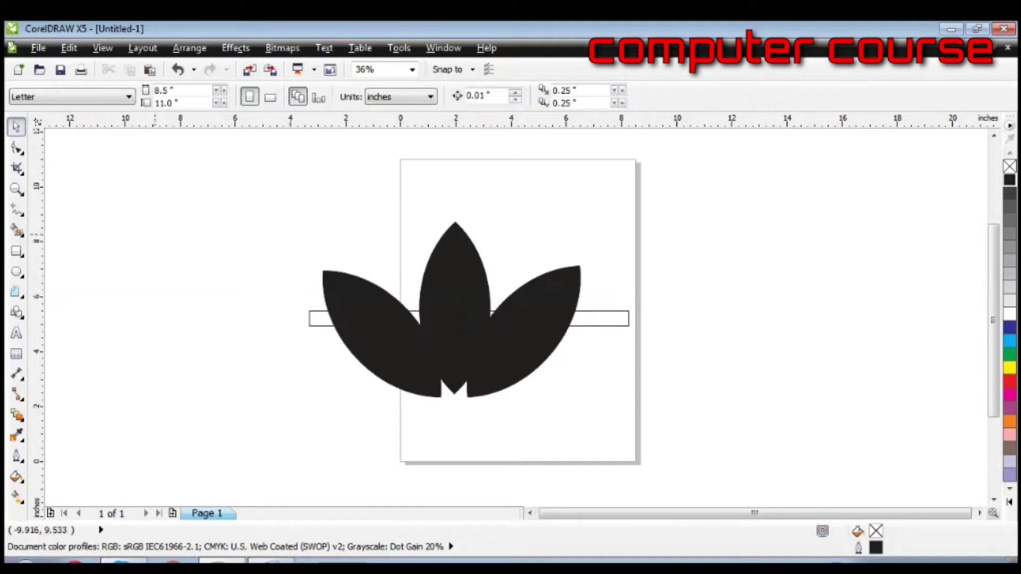
- Select the thin rectangle together with the petal group
click(313, 319)
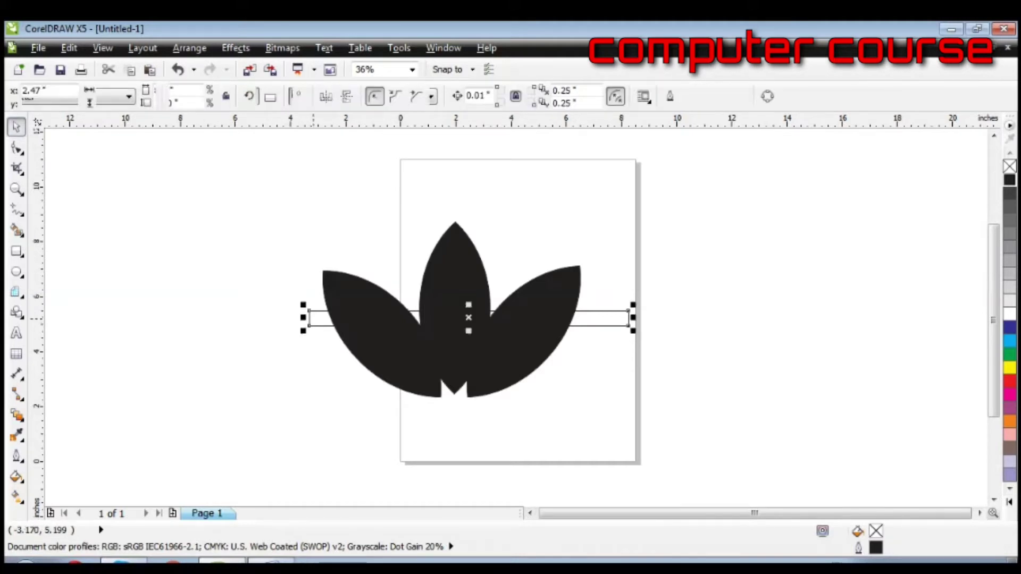
shift+click(376, 323)
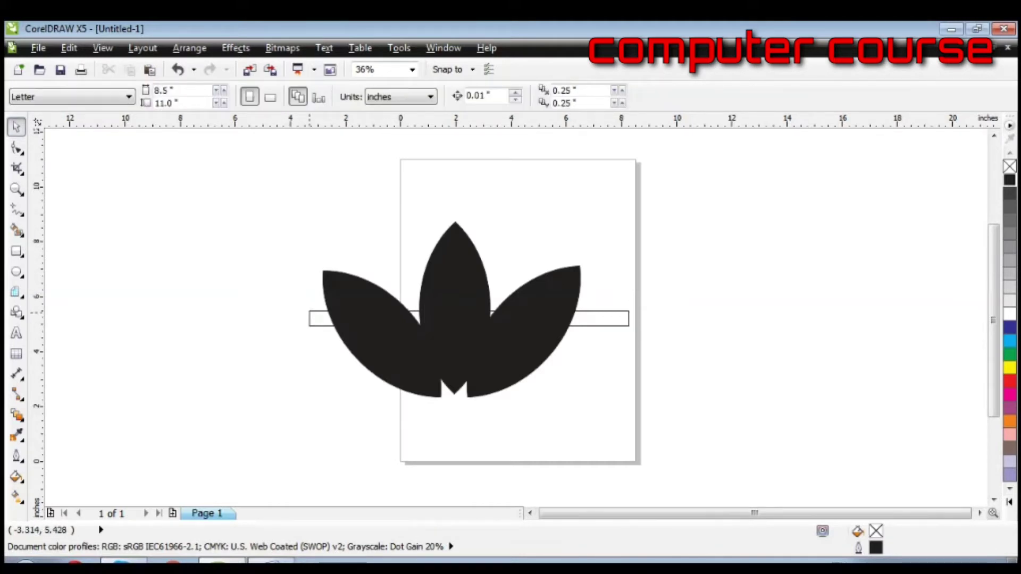
click(309, 311)
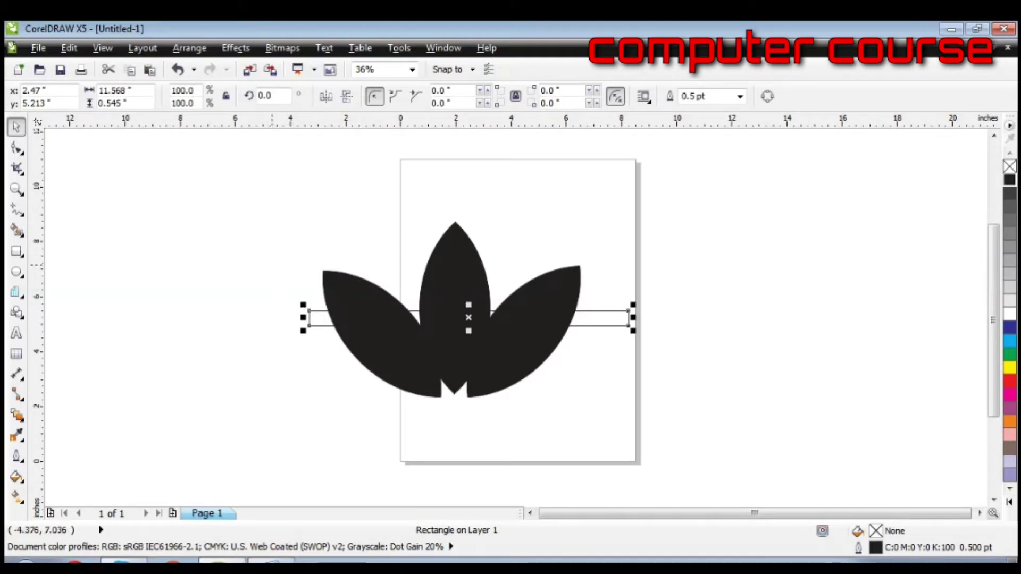
key(Escape)
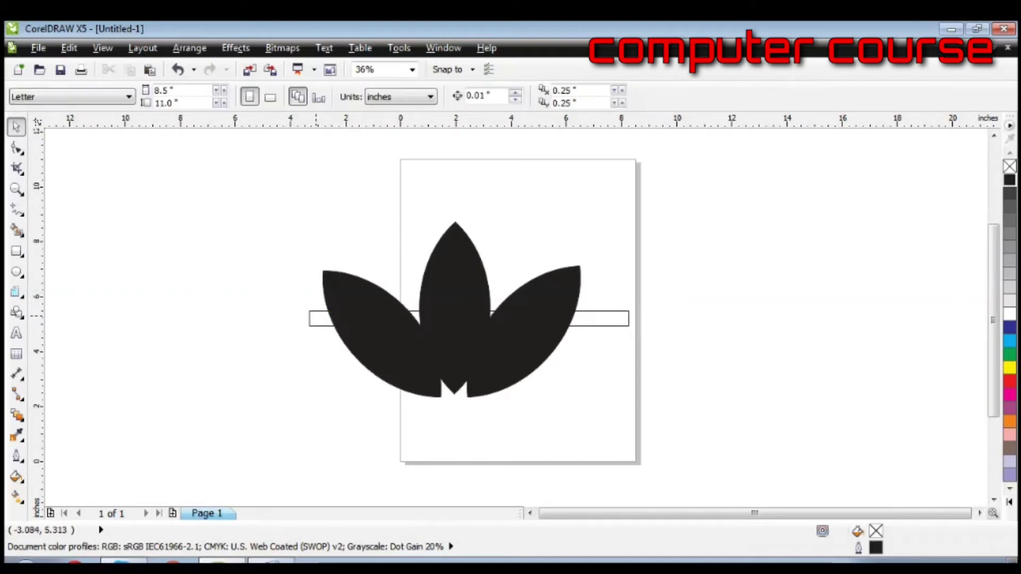
click(315, 315)
key(Escape)
click(362, 318)
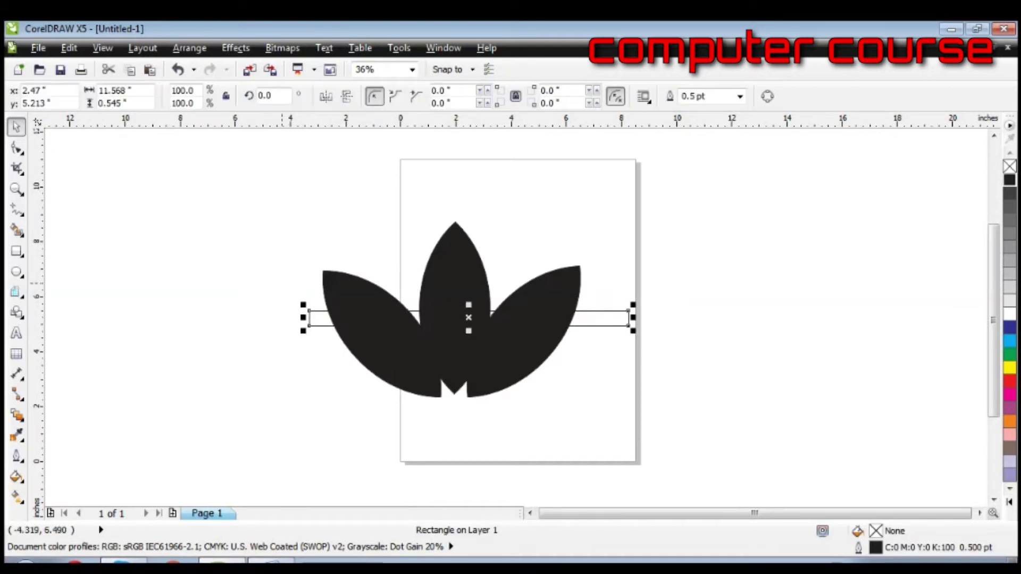
key(Escape)
click(321, 324)
shift+click(375, 344)
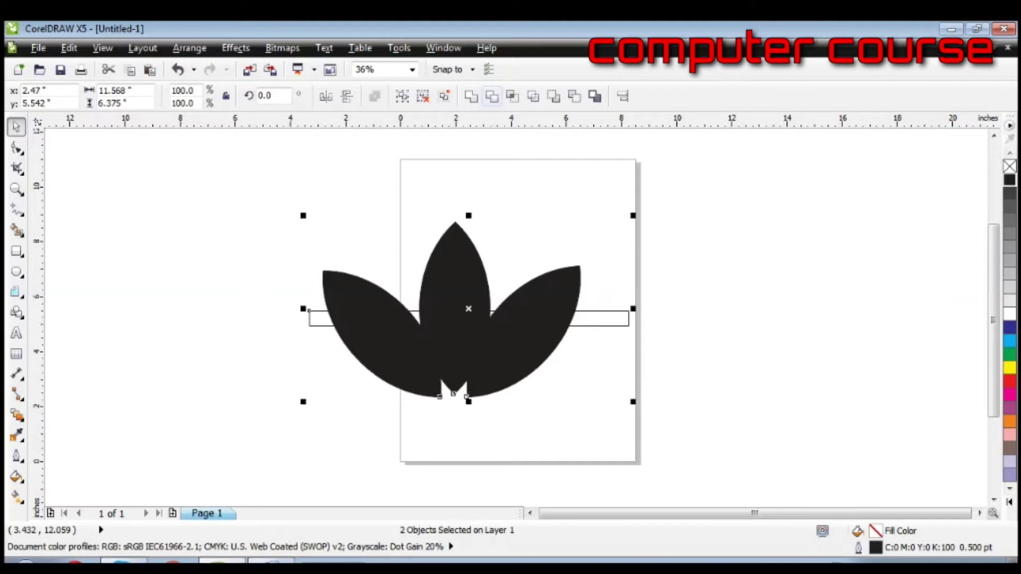
- Try welding and then intersecting the rectangle with the petals, undoing each operation
click(471, 96)
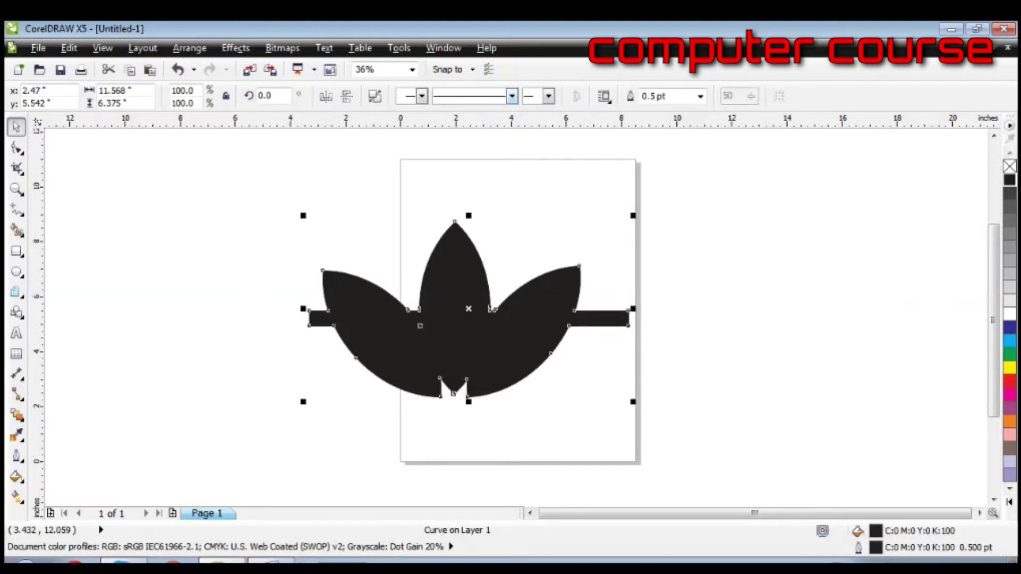
key(ctrl+z)
click(512, 96)
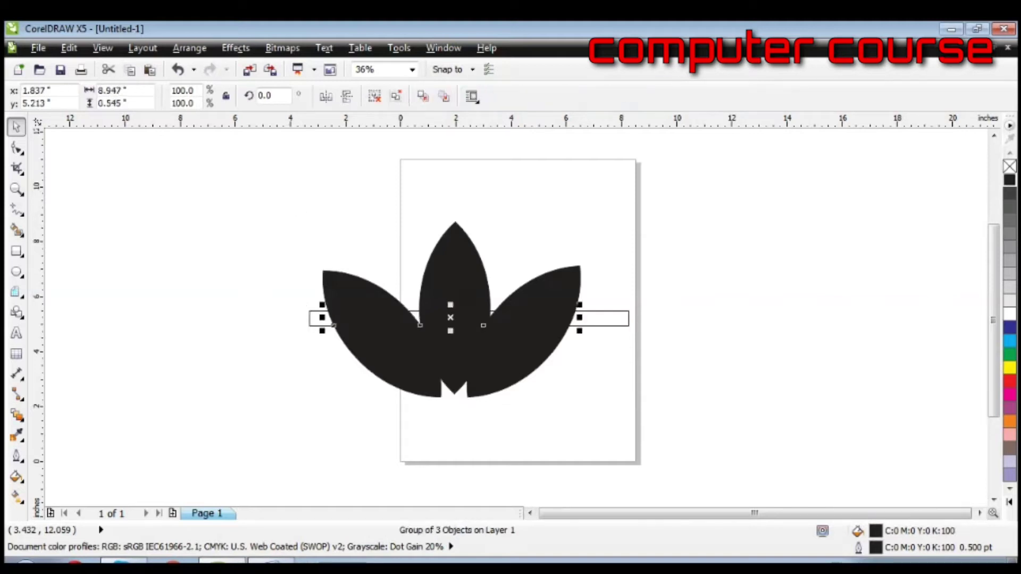
key(ctrl+z)
- Trim the petals with the rectangle to cut a horizontal stripe, and remove the rectangle's outline
click(492, 97)
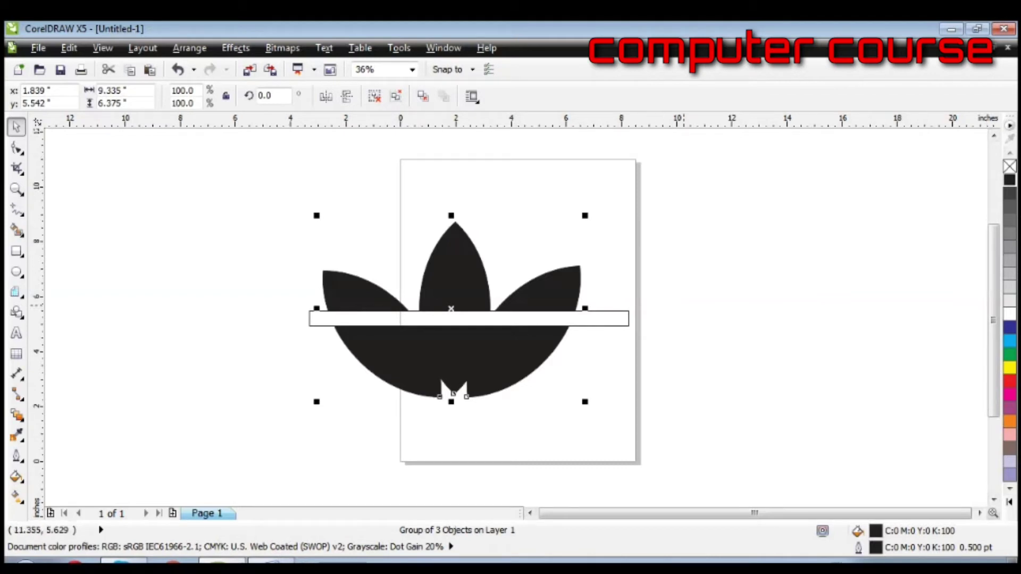
click(598, 317)
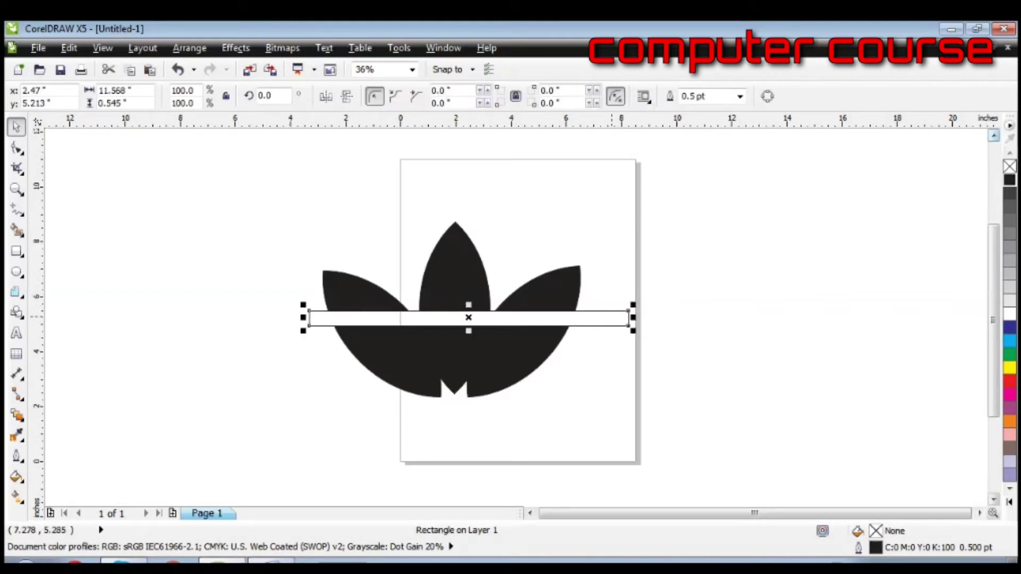
right_click(1009, 167)
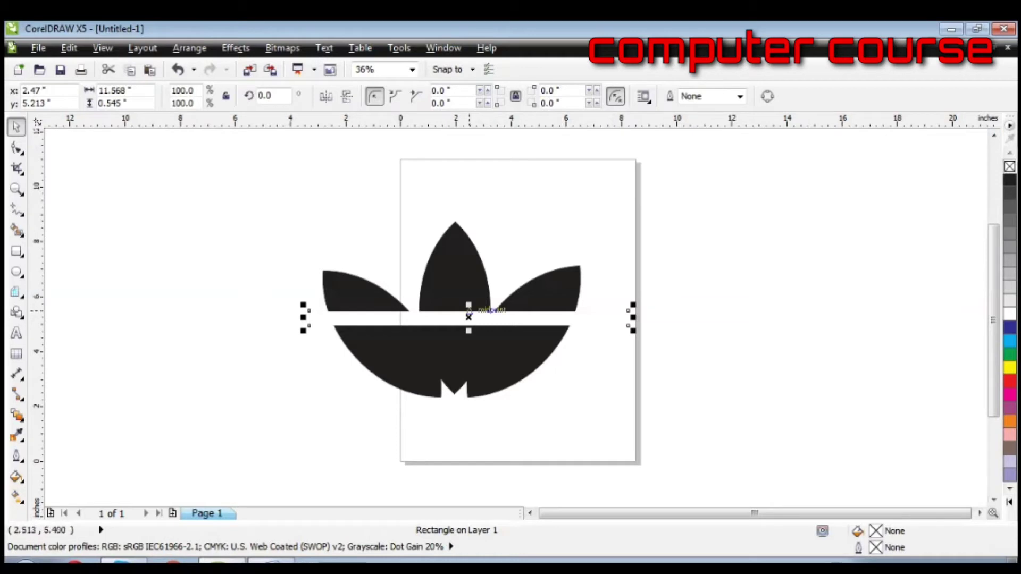
drag(468, 317, 466, 345)
click(480, 156)
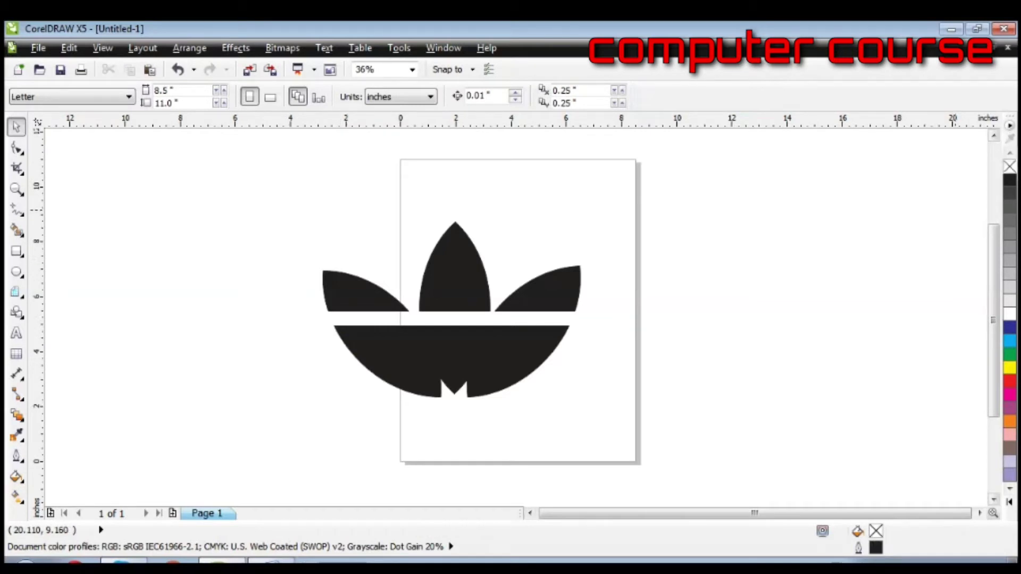
click(1010, 167)
click(595, 200)
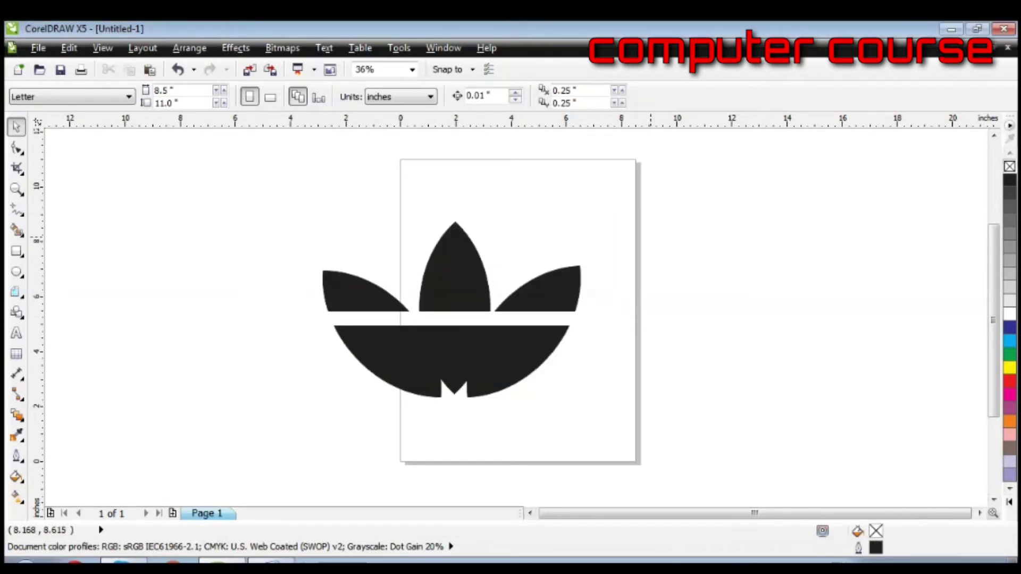
- Draw a second thin horizontal rectangle across the lower part of the petals, just below the first stripe
click(17, 251)
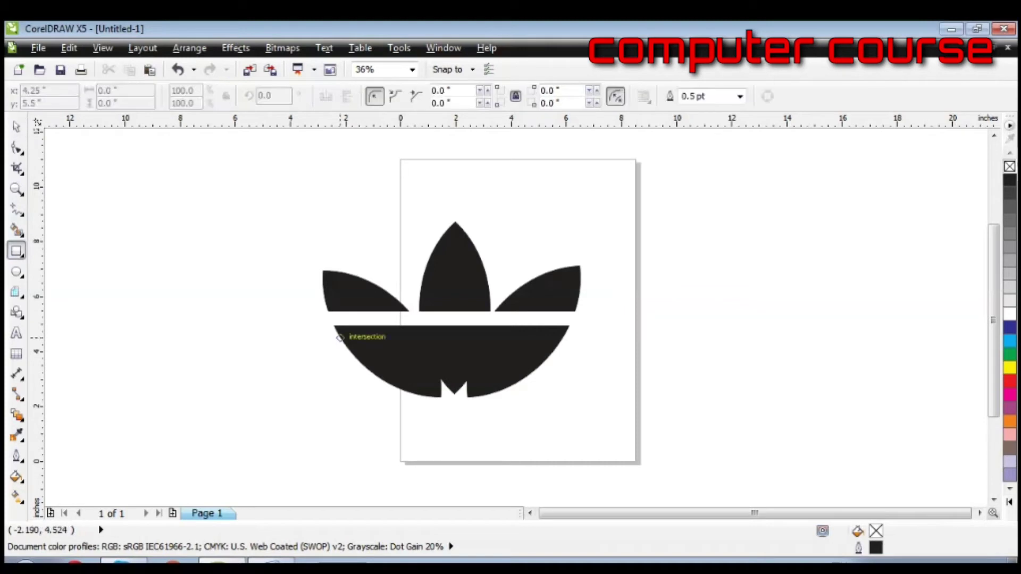
drag(340, 338, 609, 352)
click(504, 168)
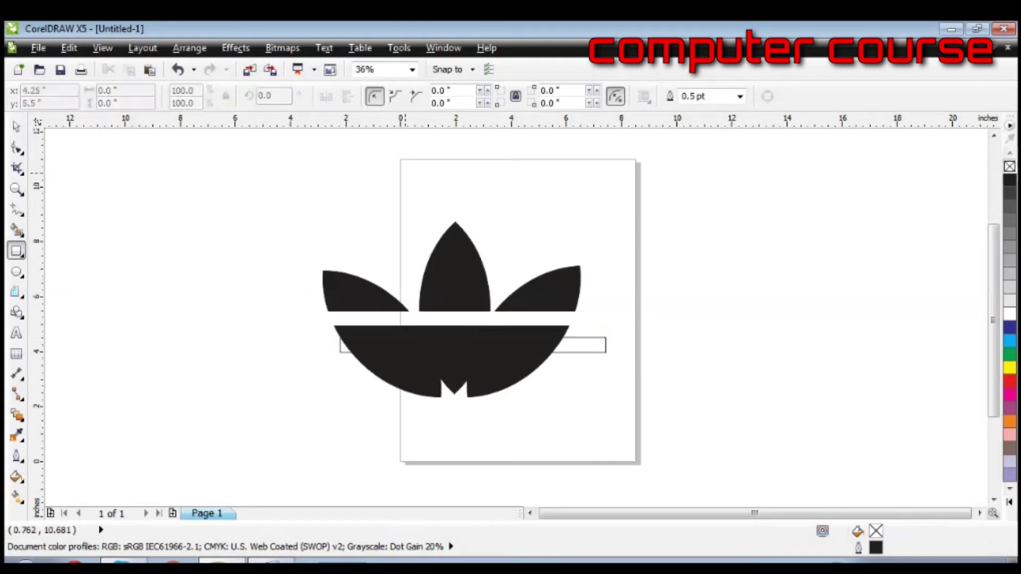
click(17, 127)
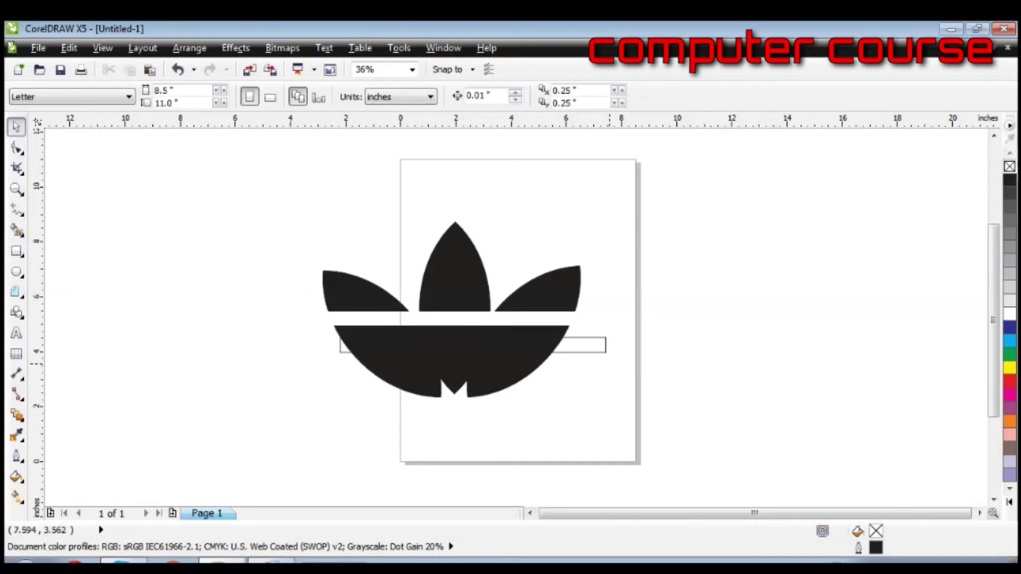
- Select the second thin rectangle together with the petal group and trim the petals with it to cut a second stripe
click(590, 346)
key(Escape)
click(558, 352)
click(595, 392)
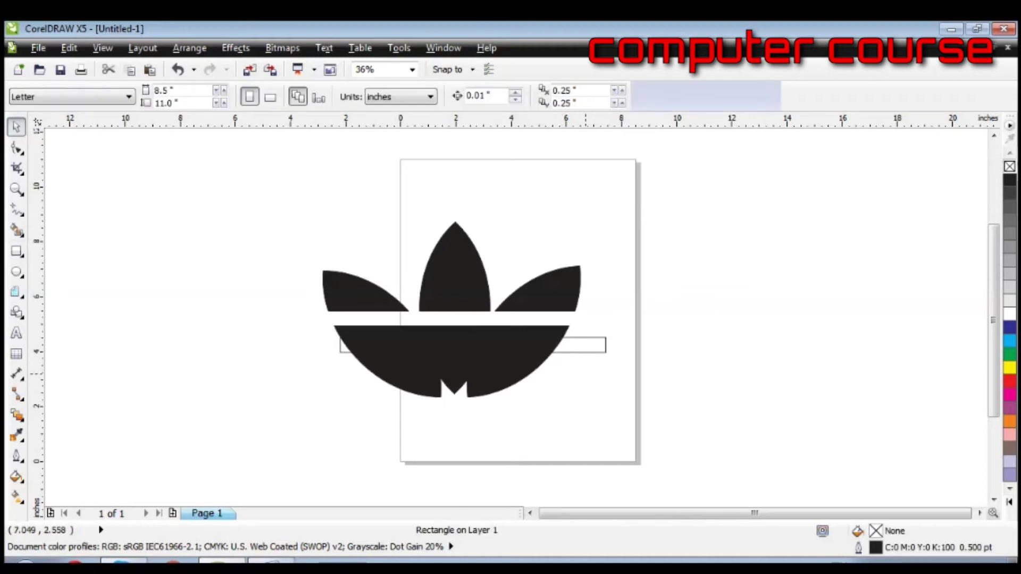
click(572, 351)
shift+click(453, 393)
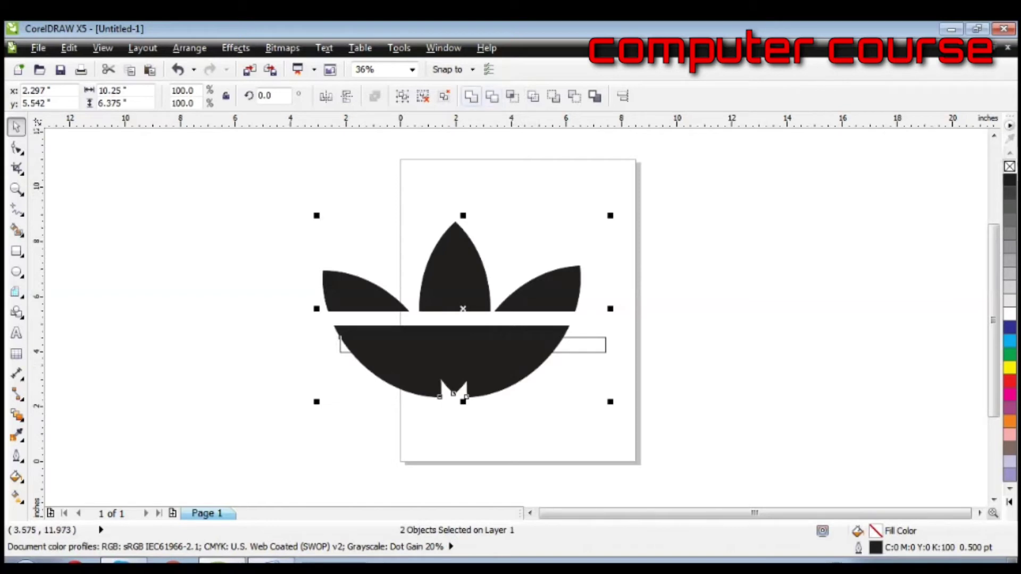
click(471, 96)
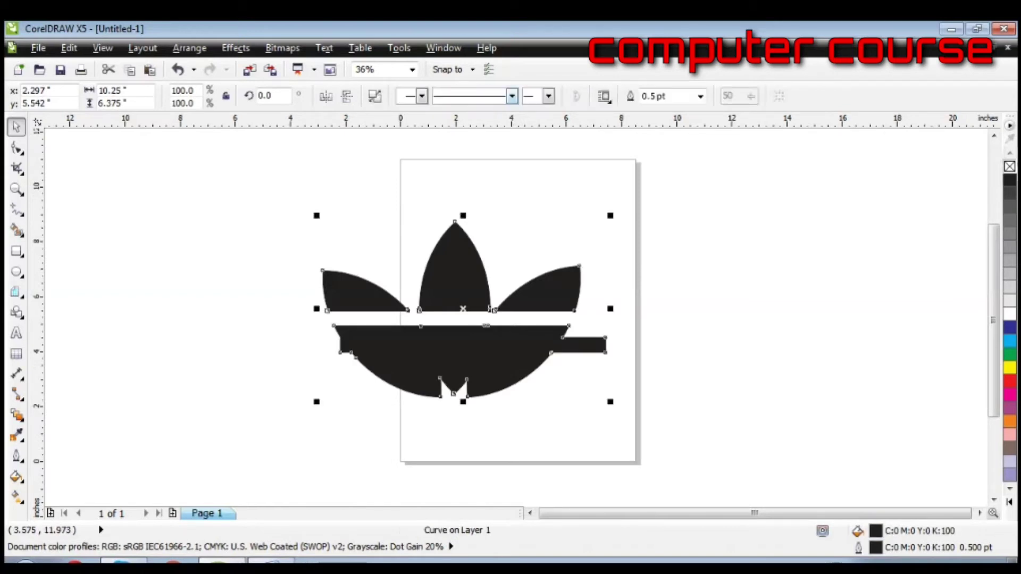
key(ctrl+z)
click(492, 97)
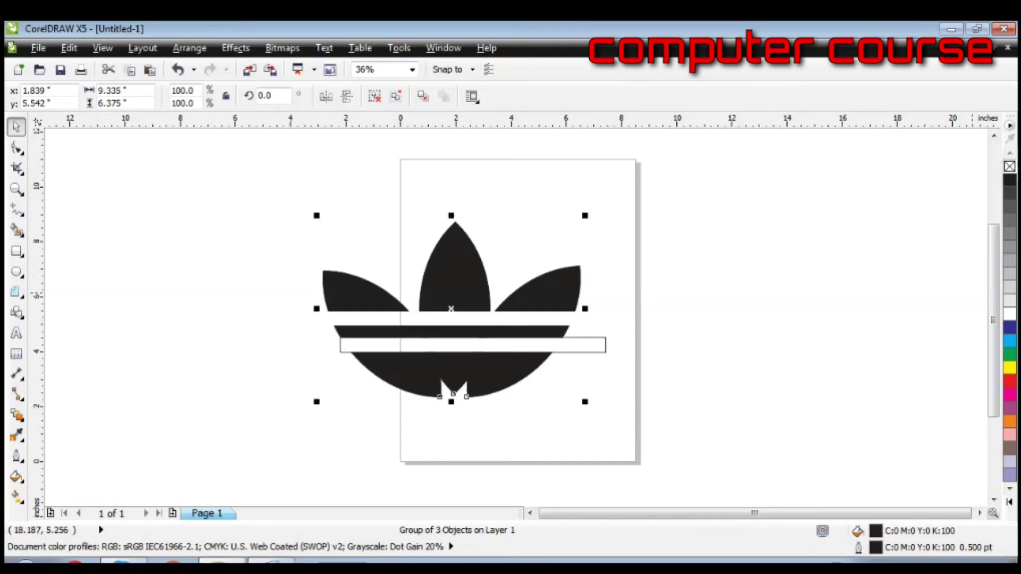
- Remove the outline of the second rectangle left over the petals
click(972, 293)
click(595, 352)
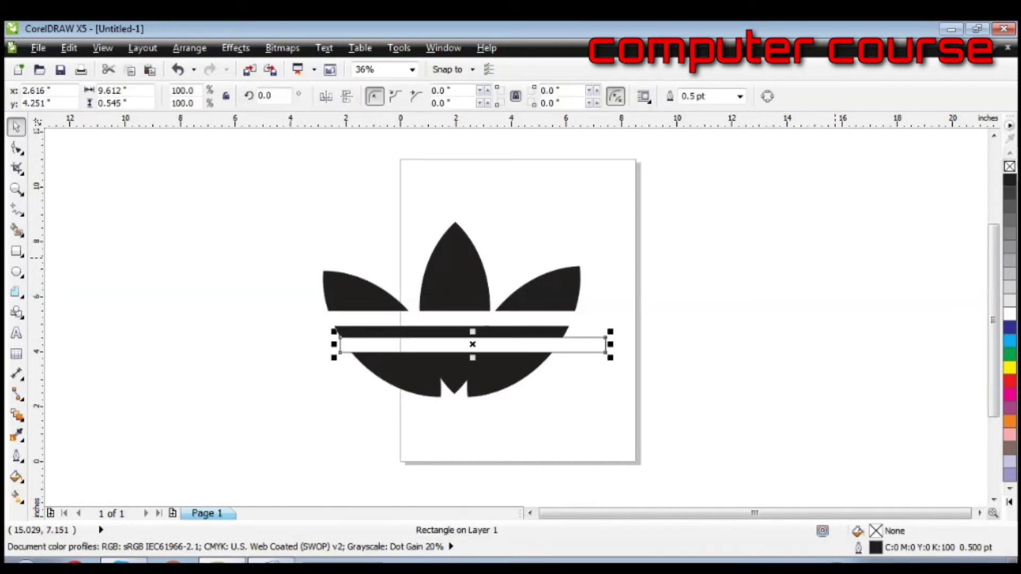
right_click(1009, 167)
click(617, 323)
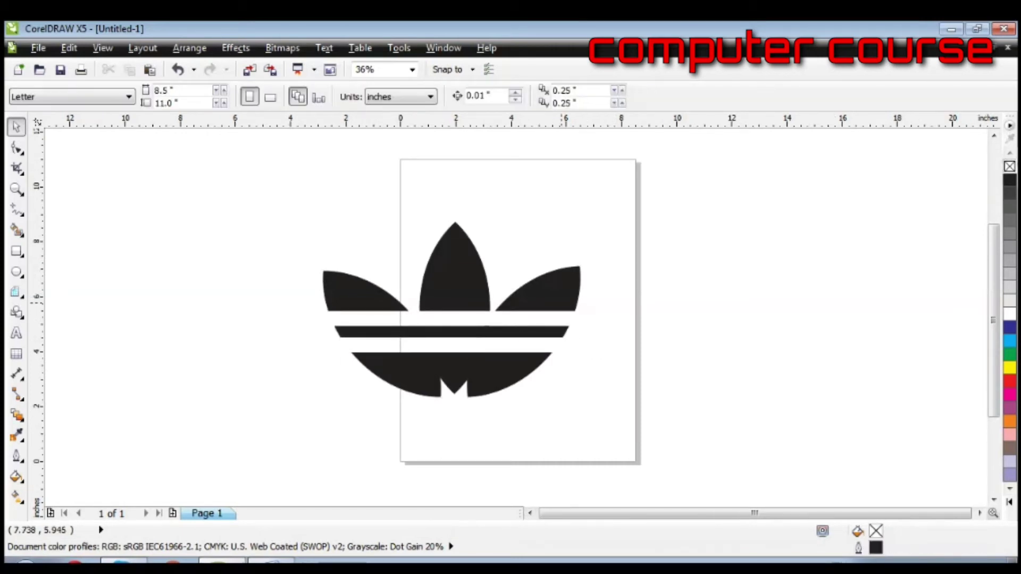
- Draw a third thin rectangle across the petals below the second stripe, about 9.6" wide, and stretch its height to about 0.57"
key(F6)
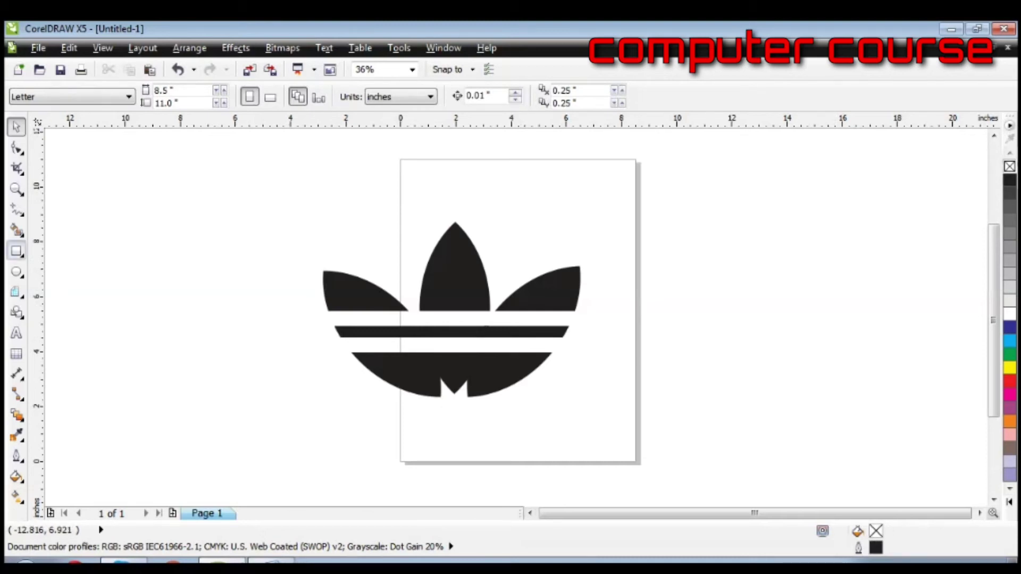
drag(362, 363, 627, 374)
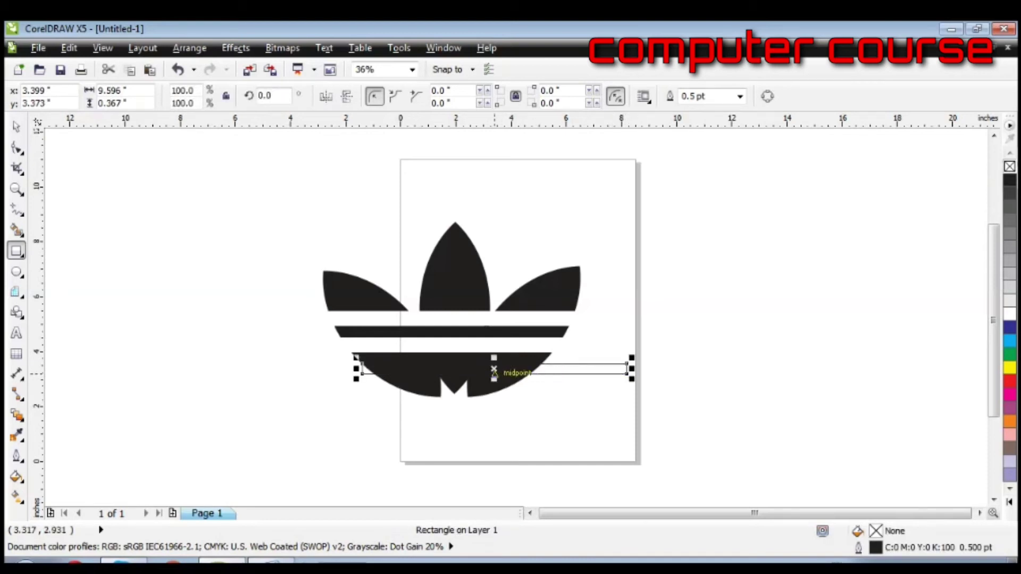
drag(493, 379, 500, 380)
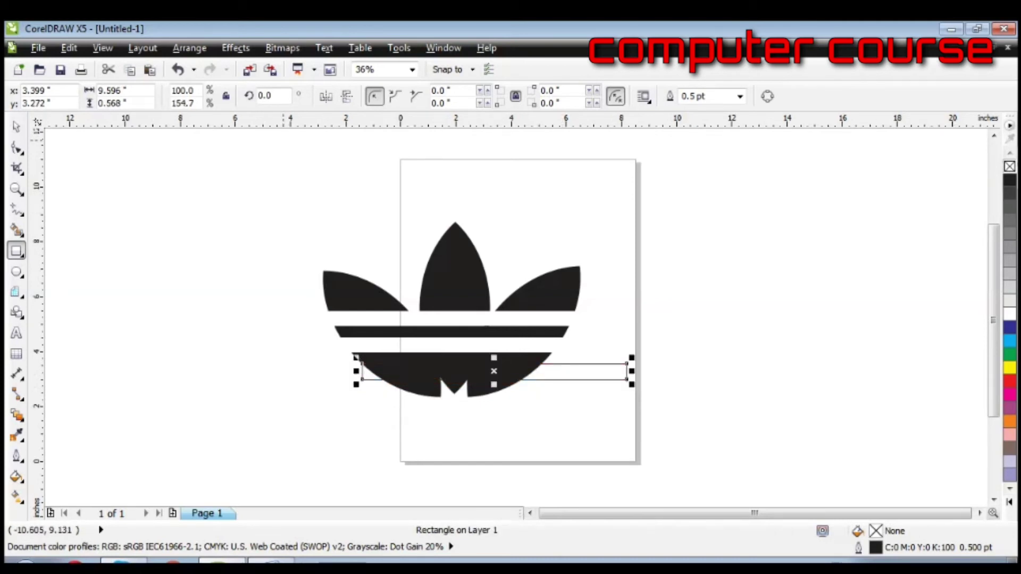
click(16, 127)
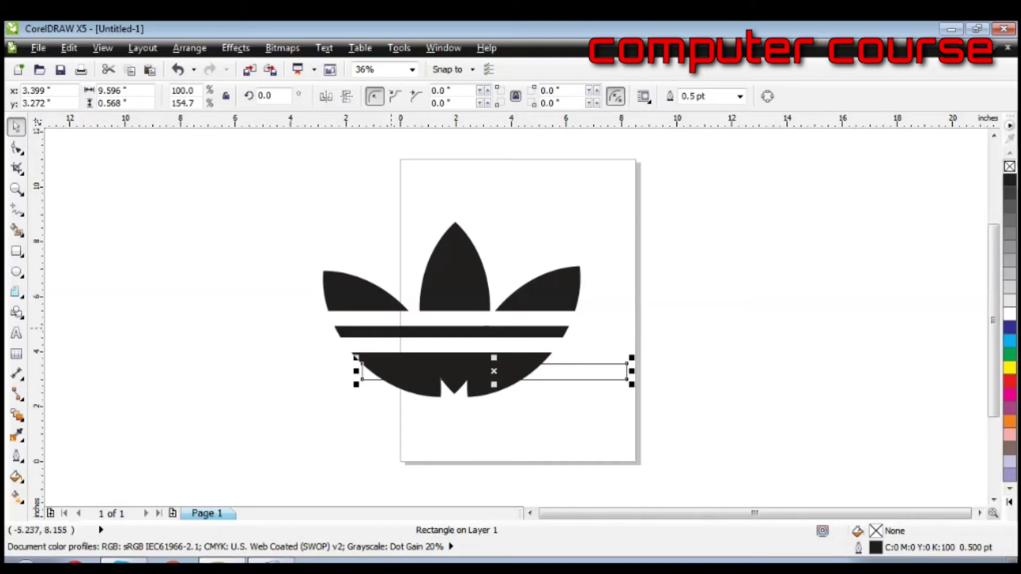
click(624, 399)
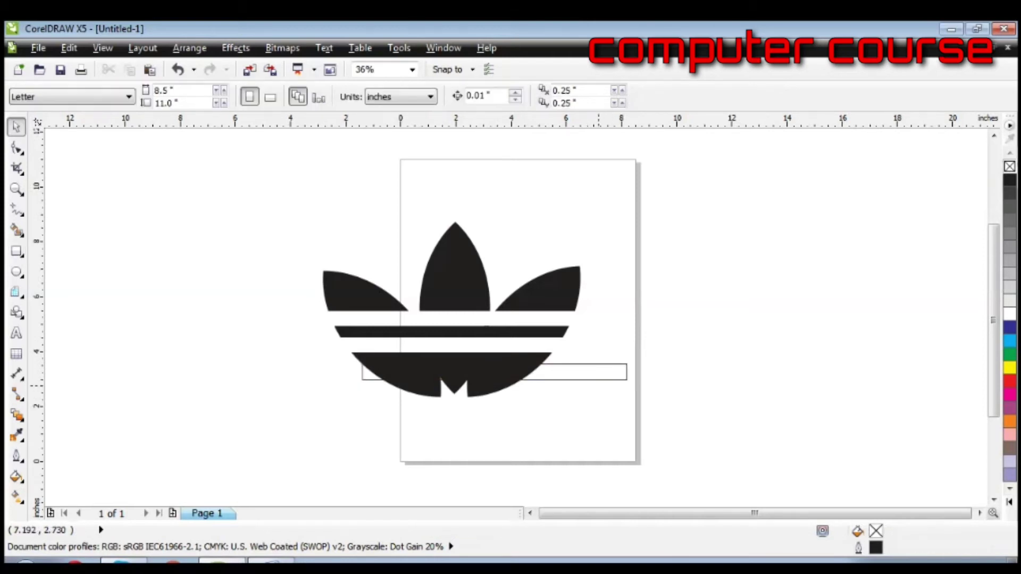
- Select the third rectangle with the petal group and trim the petals to cut a third stripe
click(595, 373)
shift+click(513, 338)
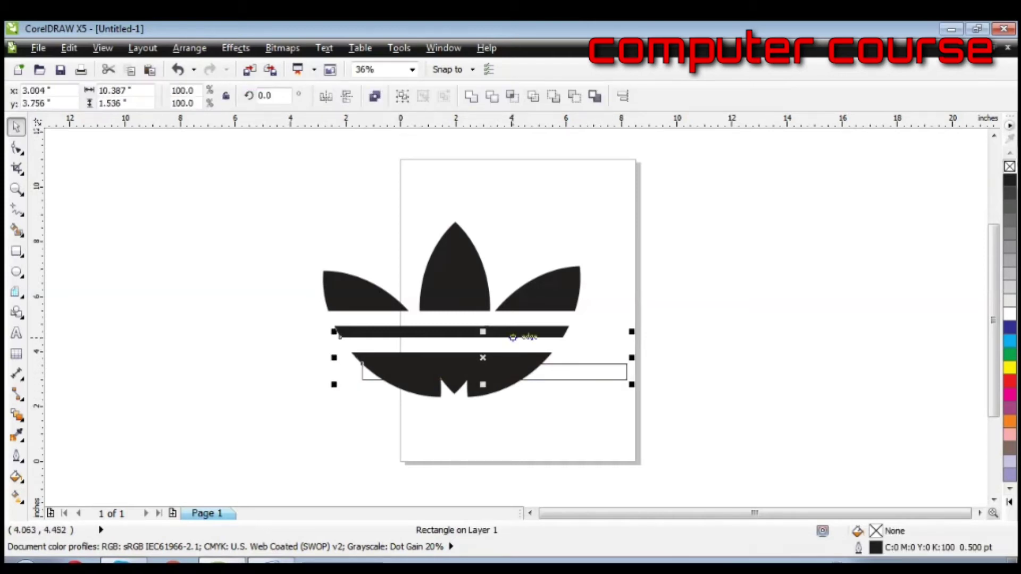
click(631, 292)
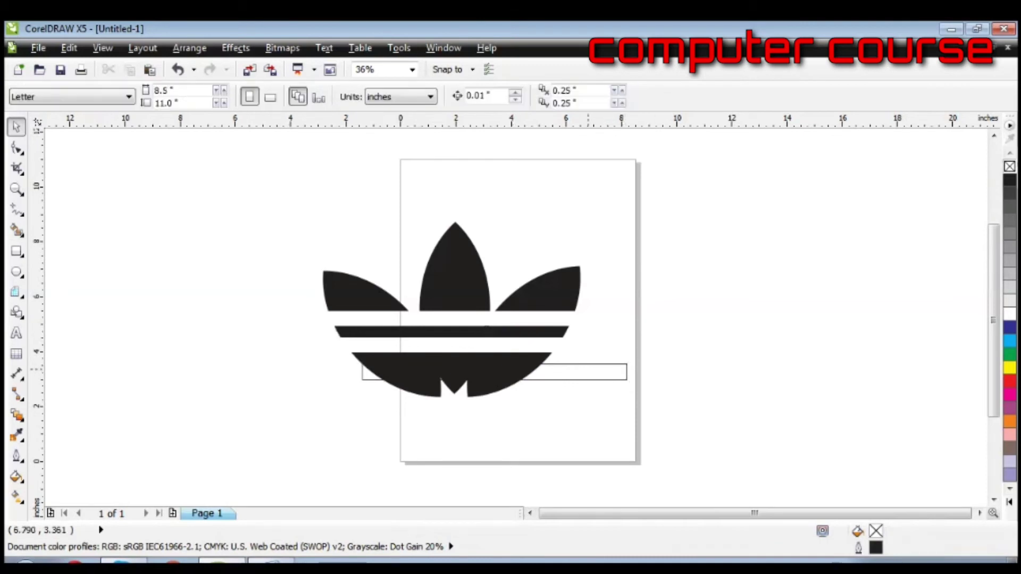
click(587, 370)
shift+click(545, 288)
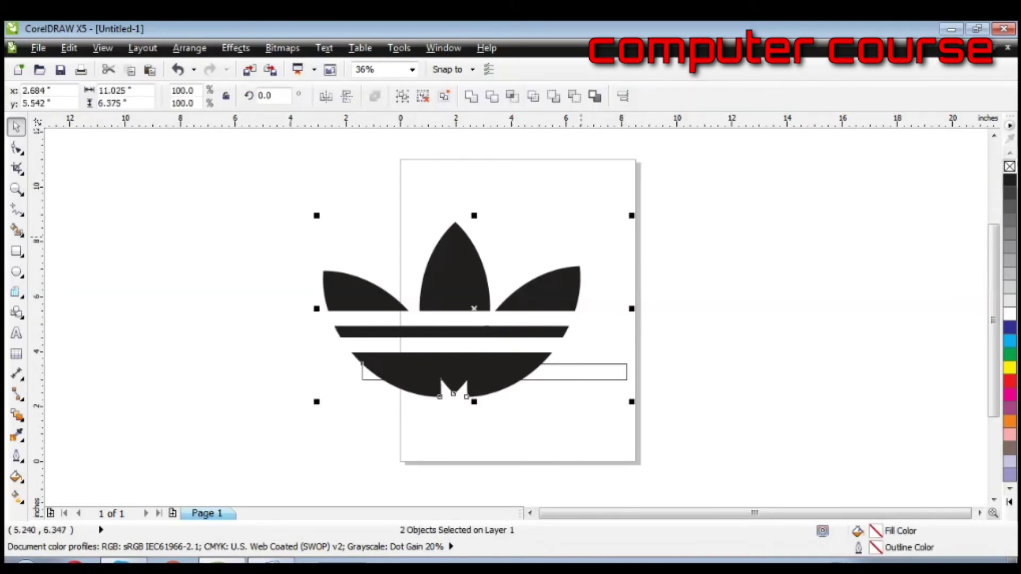
click(492, 96)
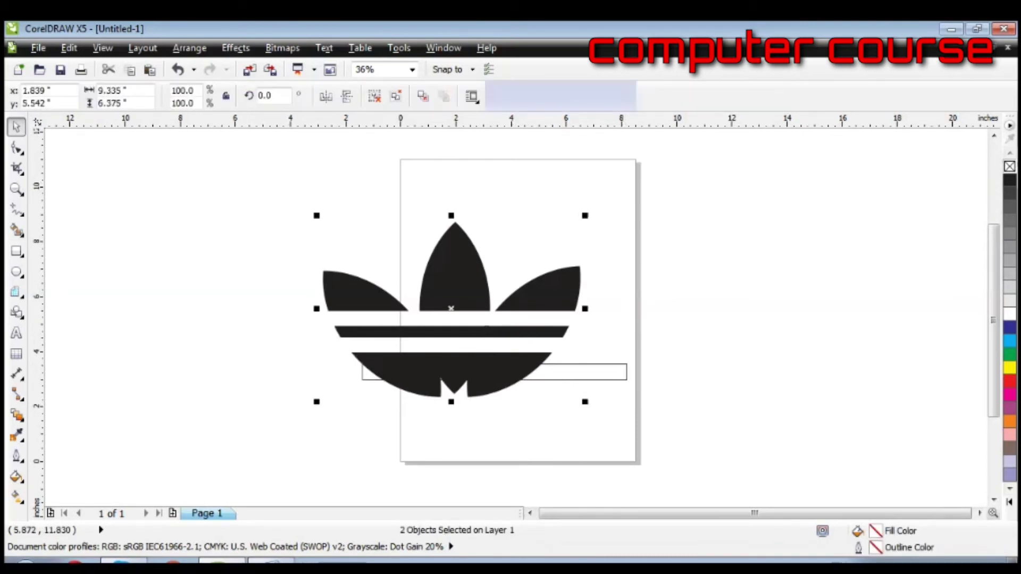
click(763, 301)
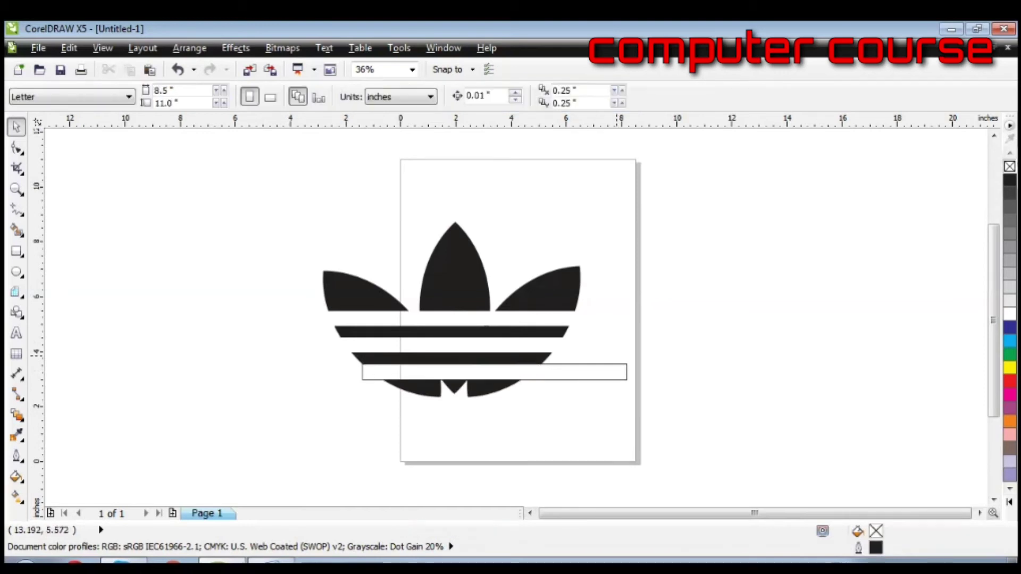
- Remove the outline of the third rectangle and deselect it
click(564, 373)
right_click(1010, 167)
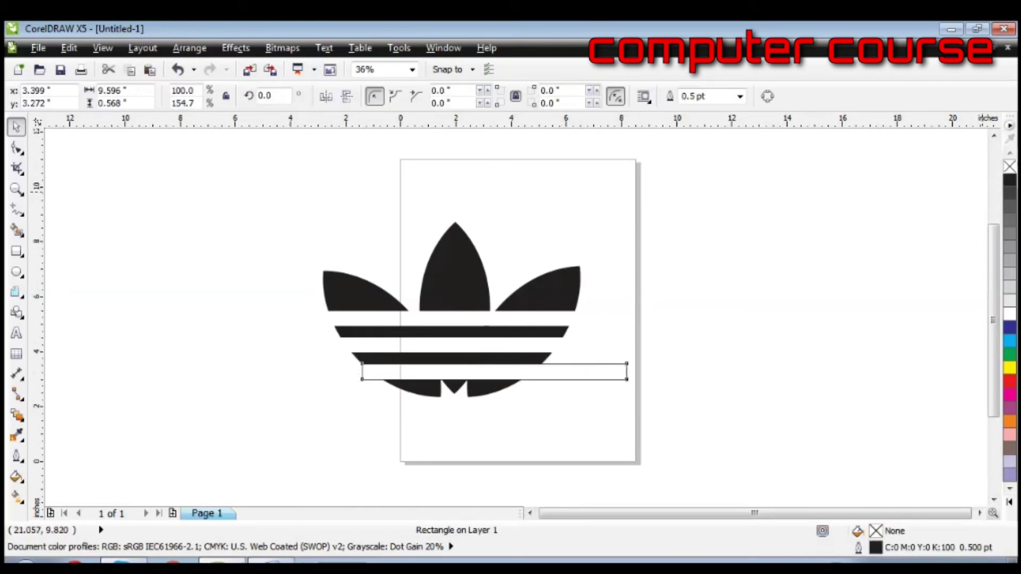
key(Escape)
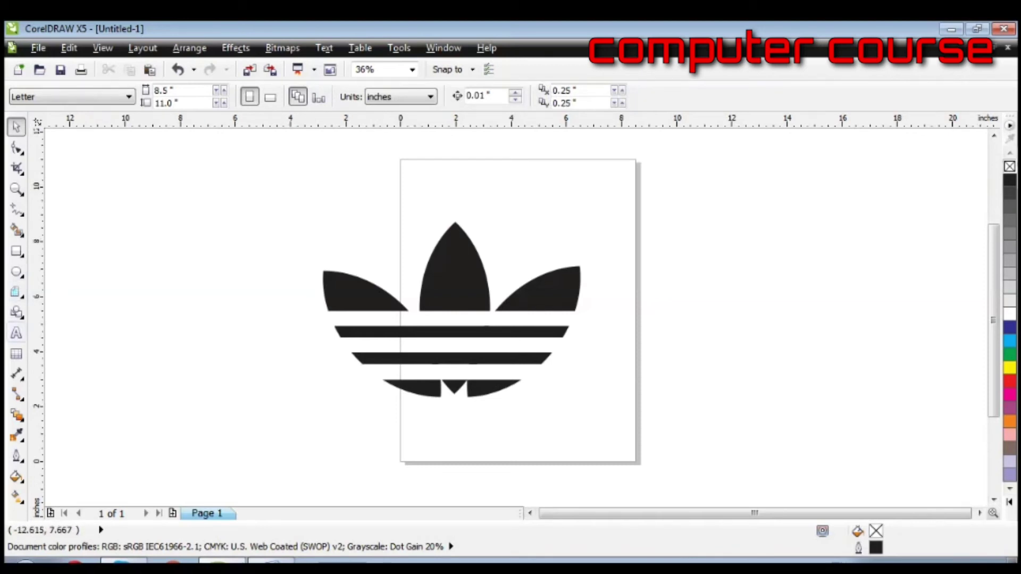
- Add the text "adidas" in Arial below the emblem and enlarge it to about 5.2" wide
click(16, 333)
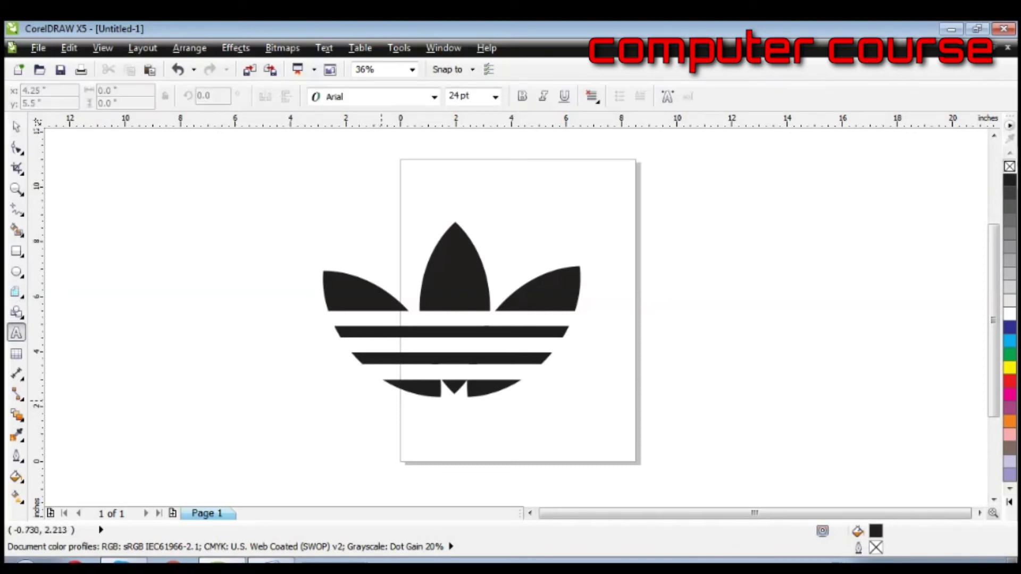
click(388, 422)
text(adidas)
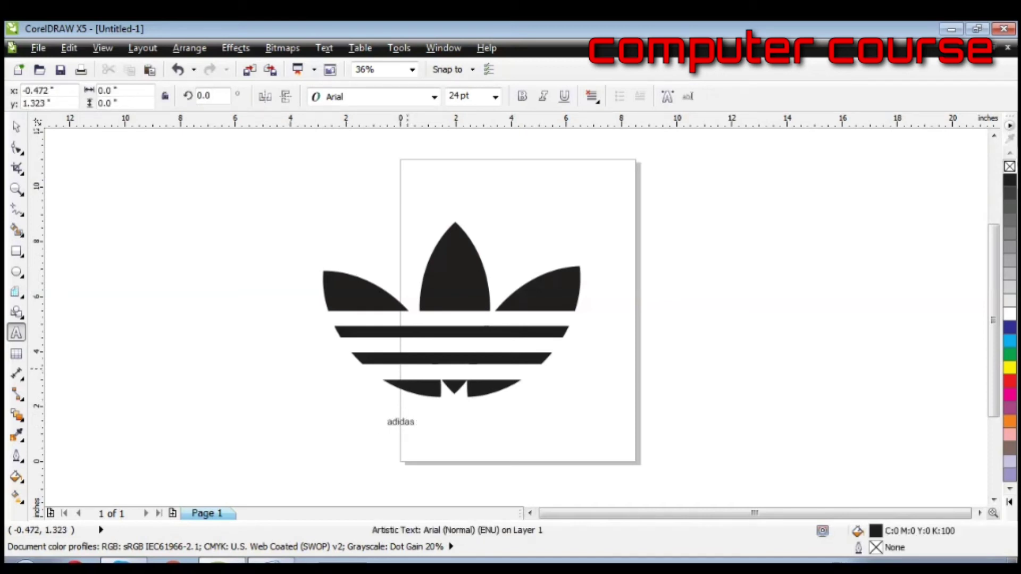
click(400, 422)
drag(419, 430, 600, 459)
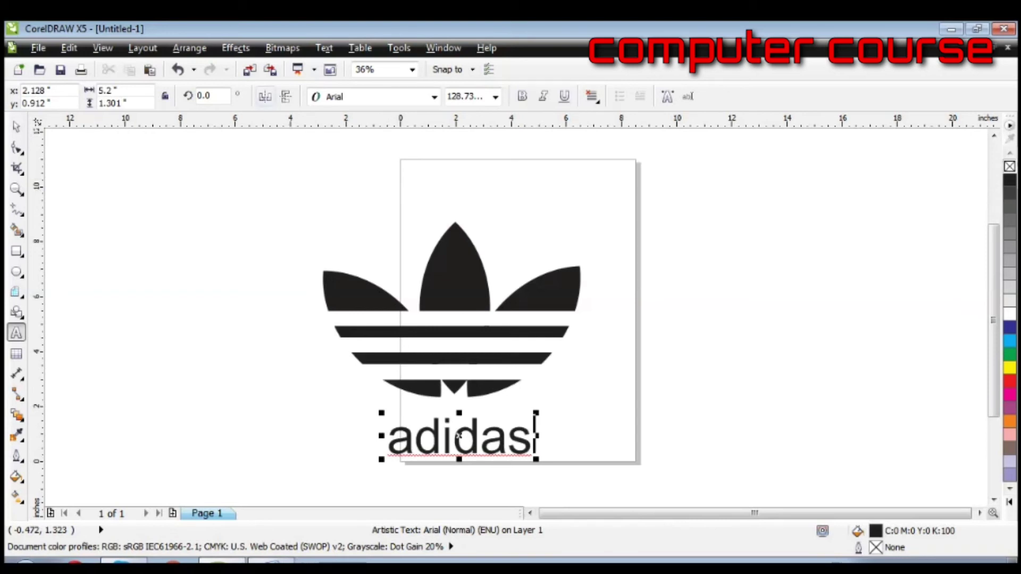
- Change the font of the whole "adidas" text to Century Gothic Bold
key(shift+Left)
key(shift+Left)
key(shift+Left)
key(shift+Left)
key(shift+Left)
key(shift+Left)
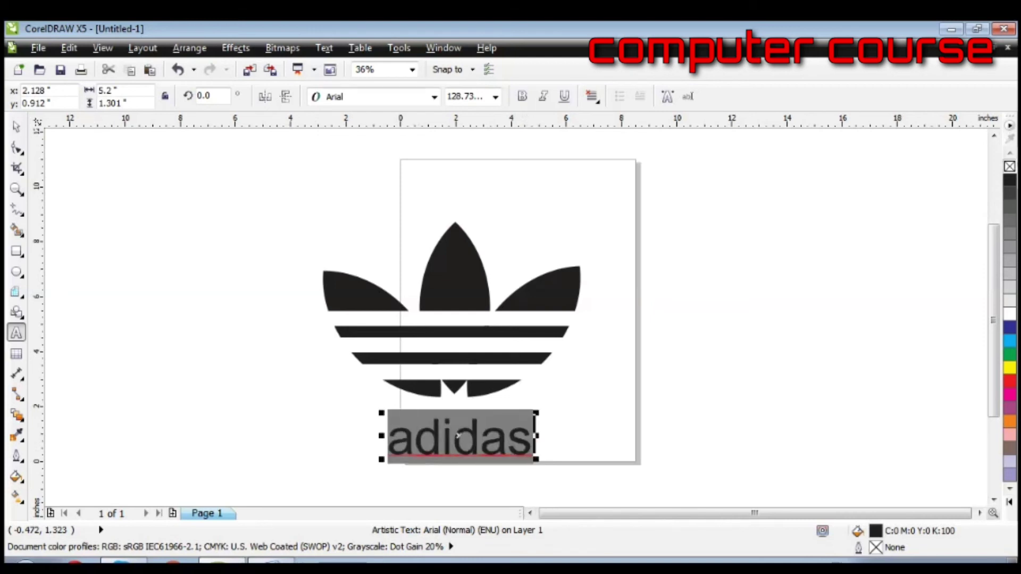
click(980, 513)
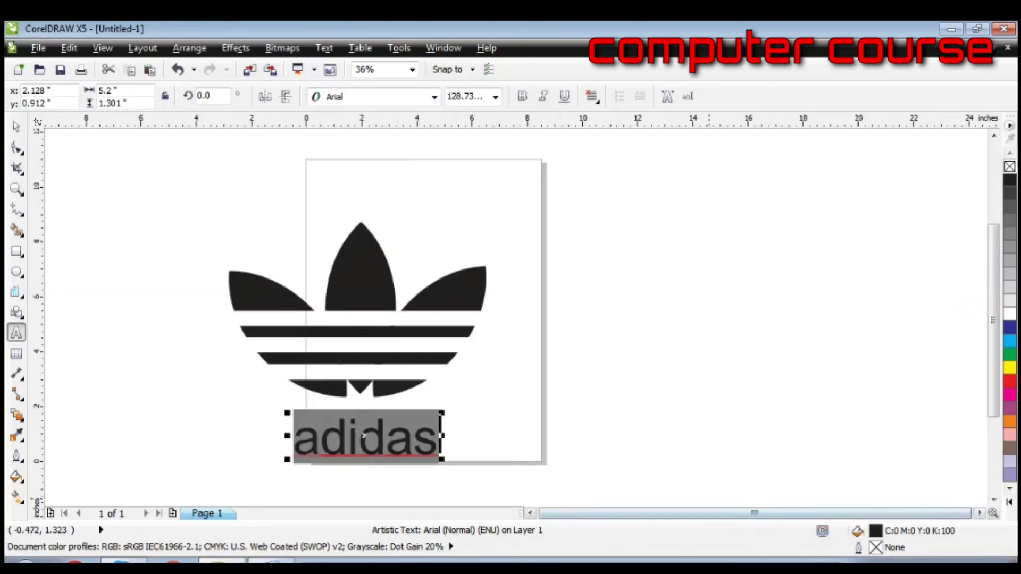
click(530, 513)
click(530, 513)
click(530, 513)
click(530, 513)
click(373, 96)
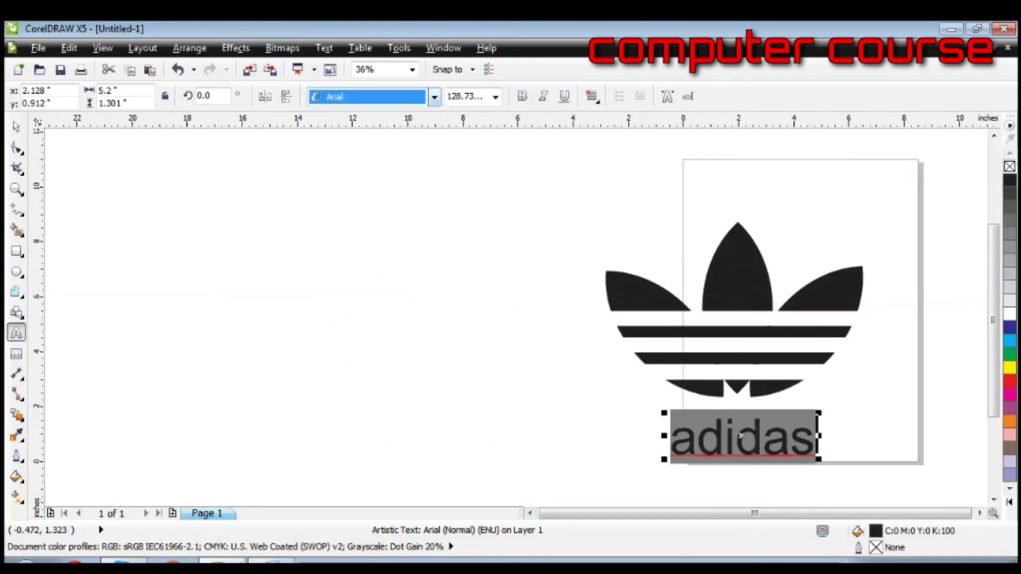
click(435, 96)
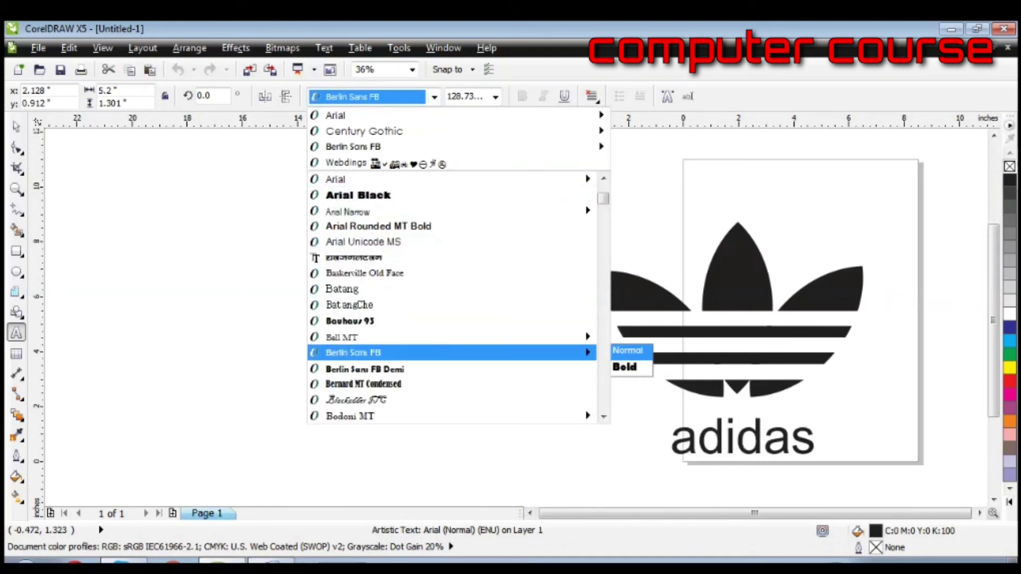
scroll(433, 320, down, 14)
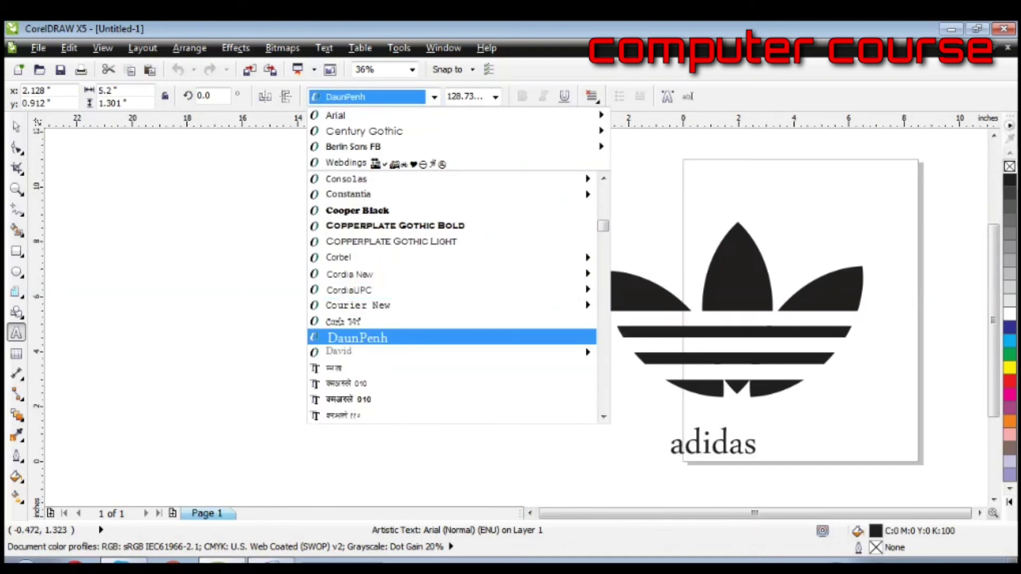
scroll(452, 298, up, 1)
scroll(452, 213, up, 1)
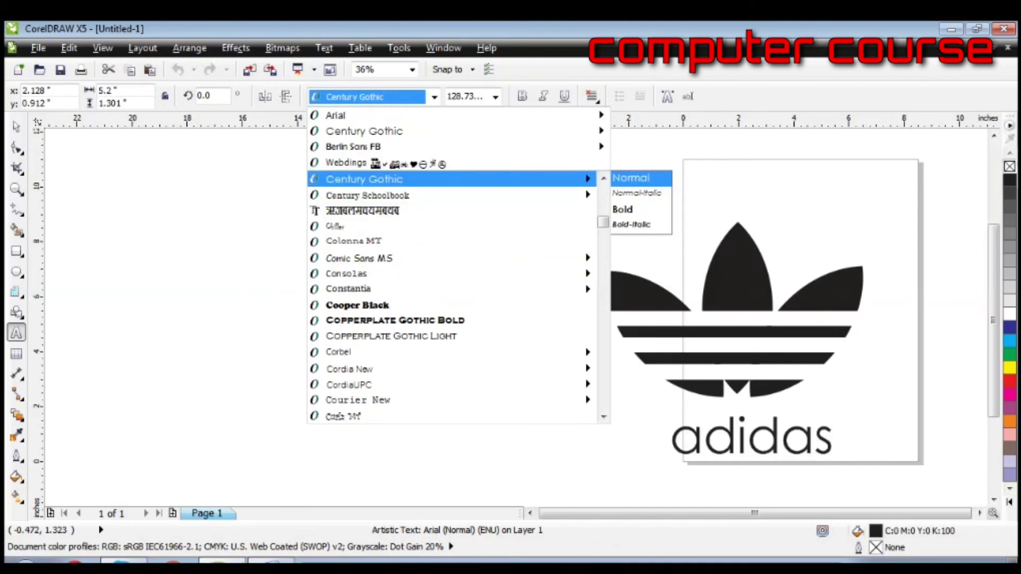
click(633, 210)
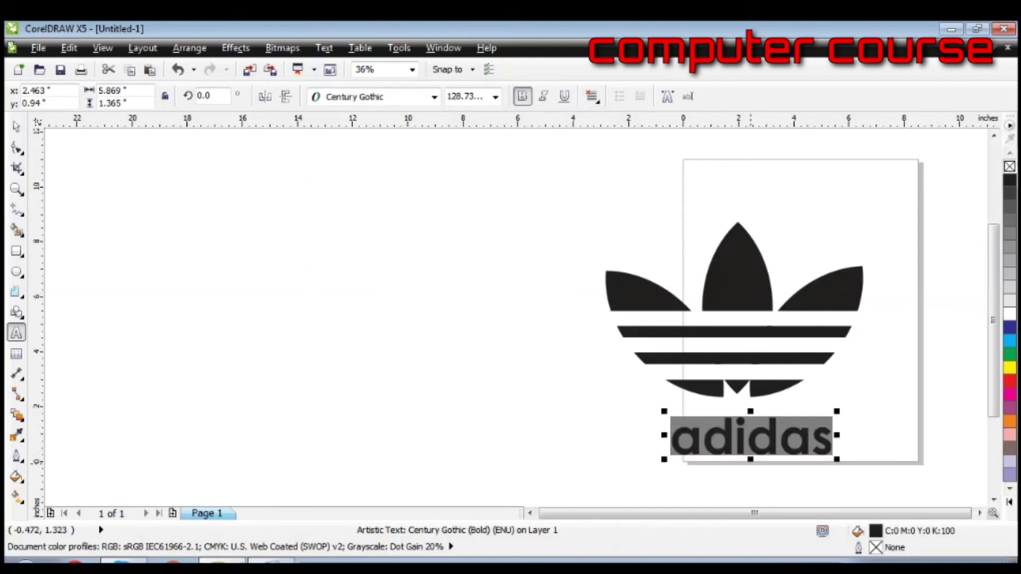
- Move the "adidas" text slightly left to center it beneath the emblem
click(795, 402)
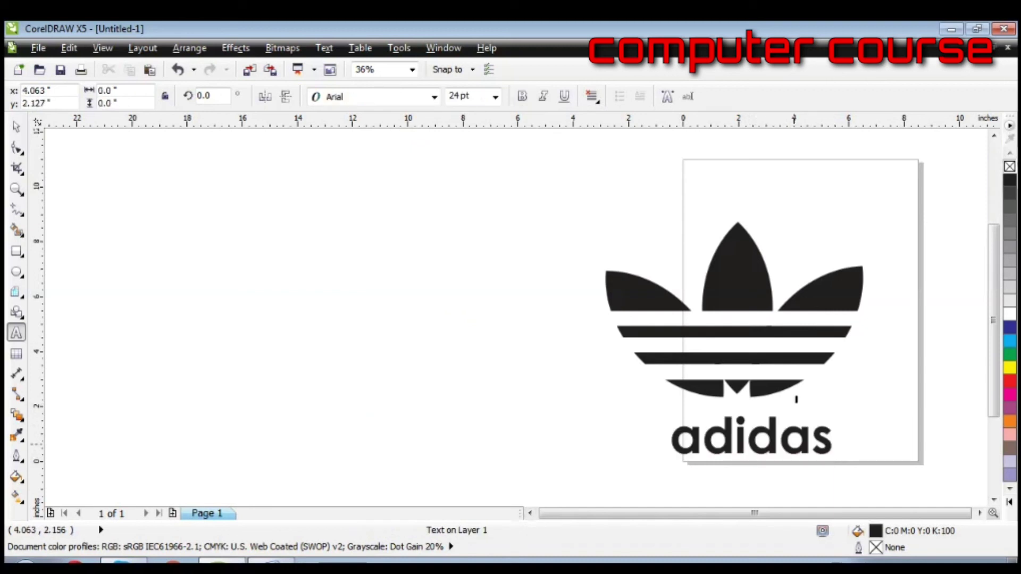
key(ctrl+space)
mouse_move(768, 446)
mouse_down()
mouse_move(747, 438)
mouse_move(756, 443)
mouse_up()
- Group the emblem and the "adidas" text, and move the group slightly up and left on the page
drag(495, 181, 555, 282)
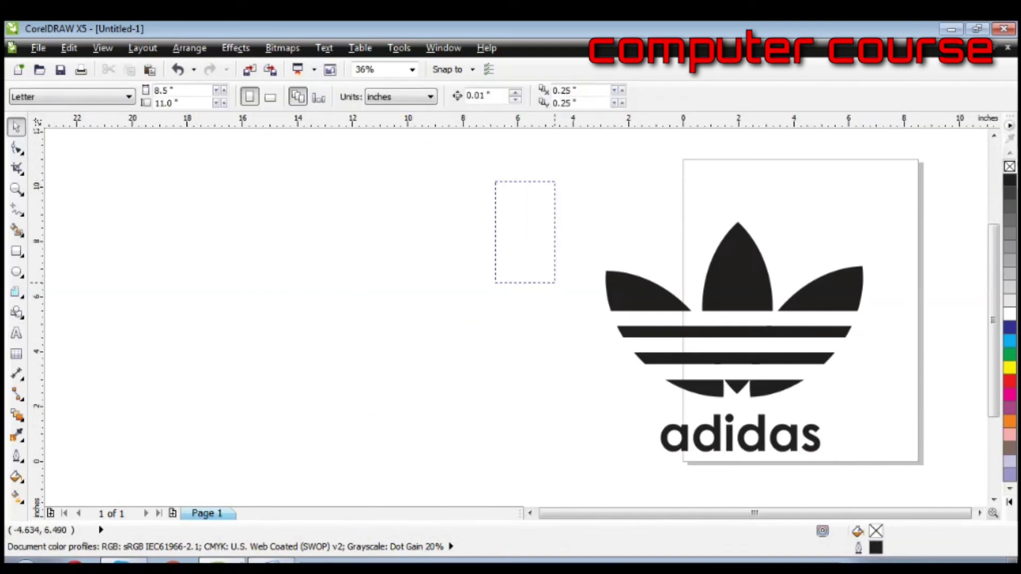
click(531, 513)
scroll(516, 319, right, 6)
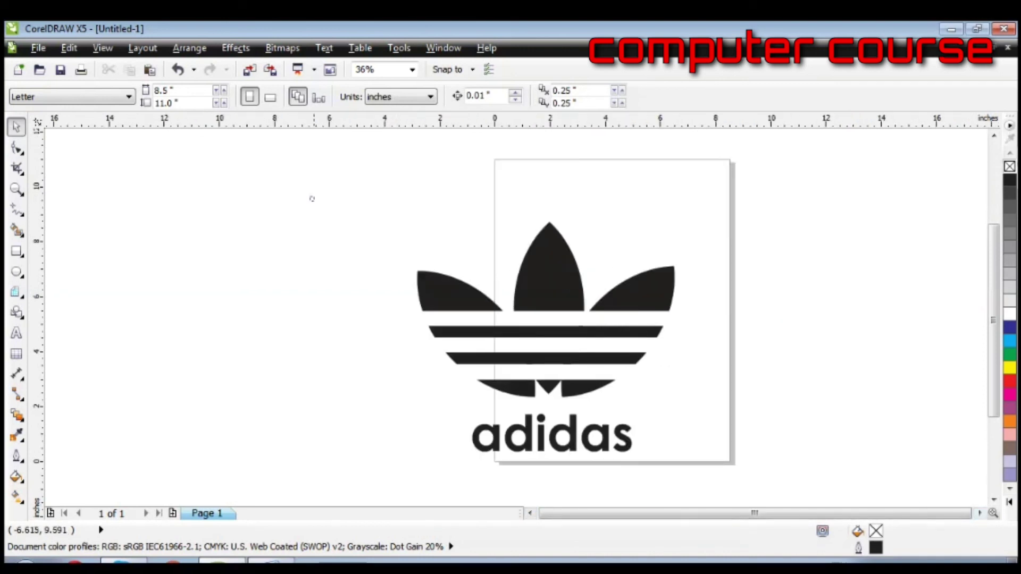
drag(313, 198, 728, 485)
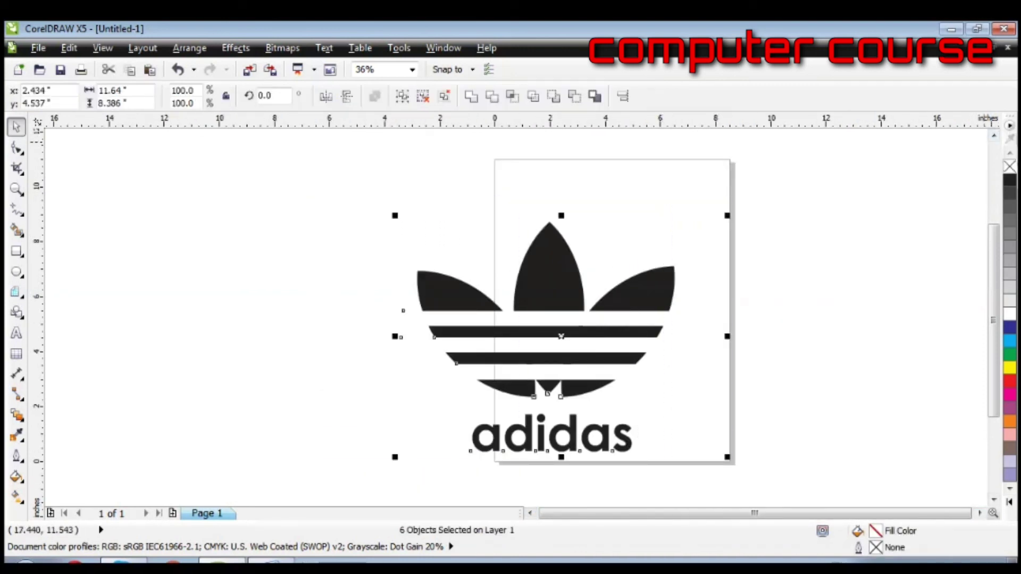
key(ctrl+g)
drag(604, 330, 563, 310)
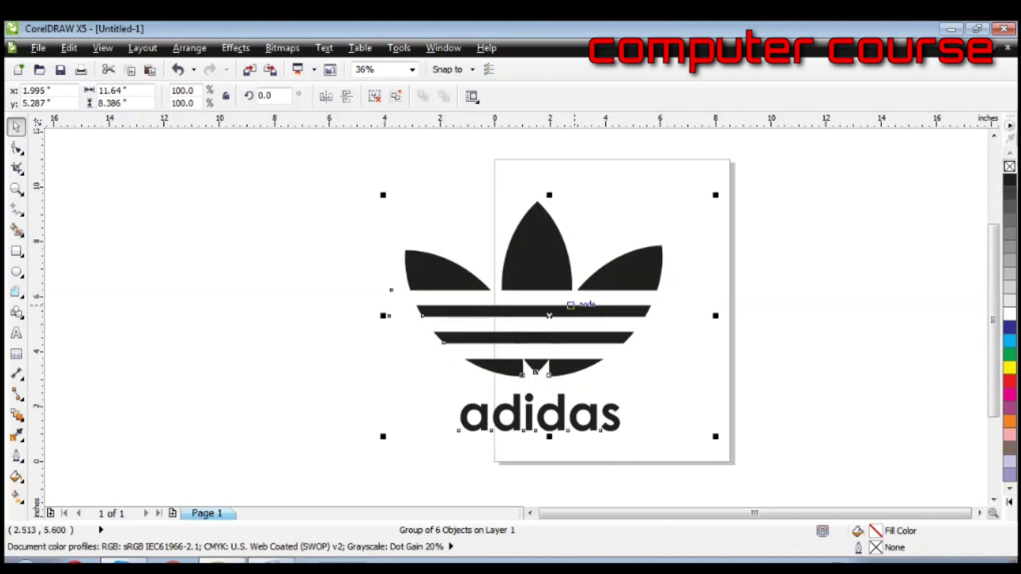
click(776, 274)
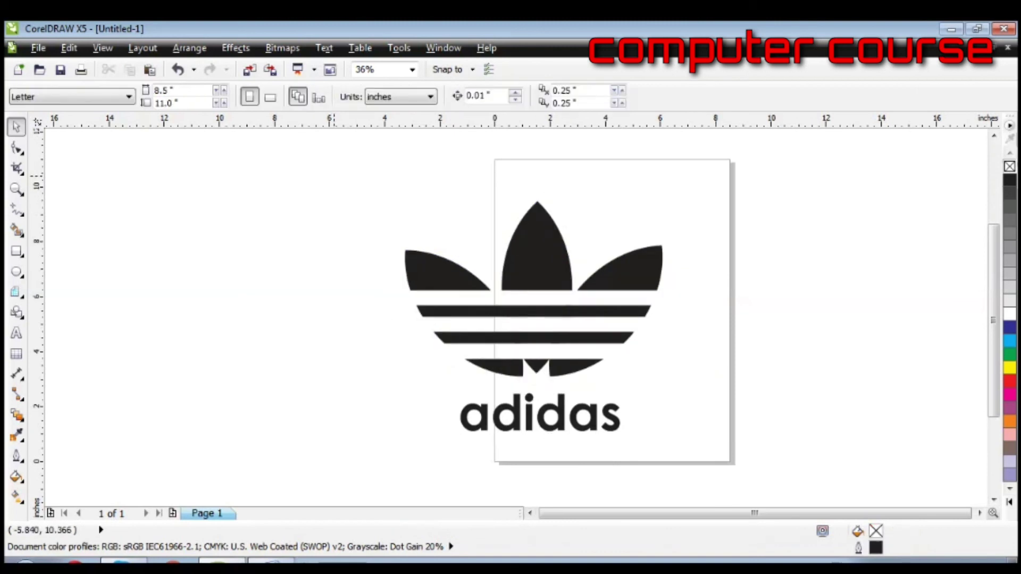